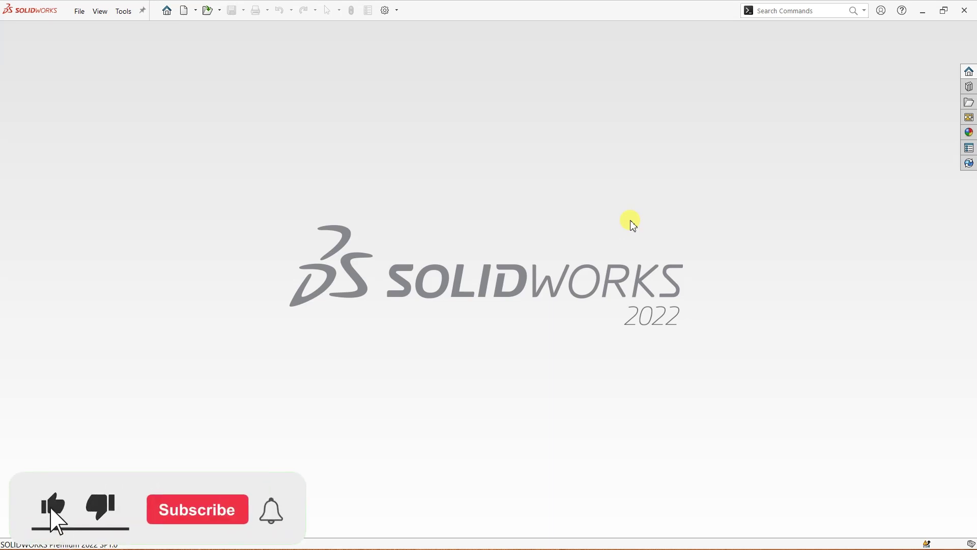
# Step: Create a new blank part document
pyautogui.hotkey('ctrl', 'n')
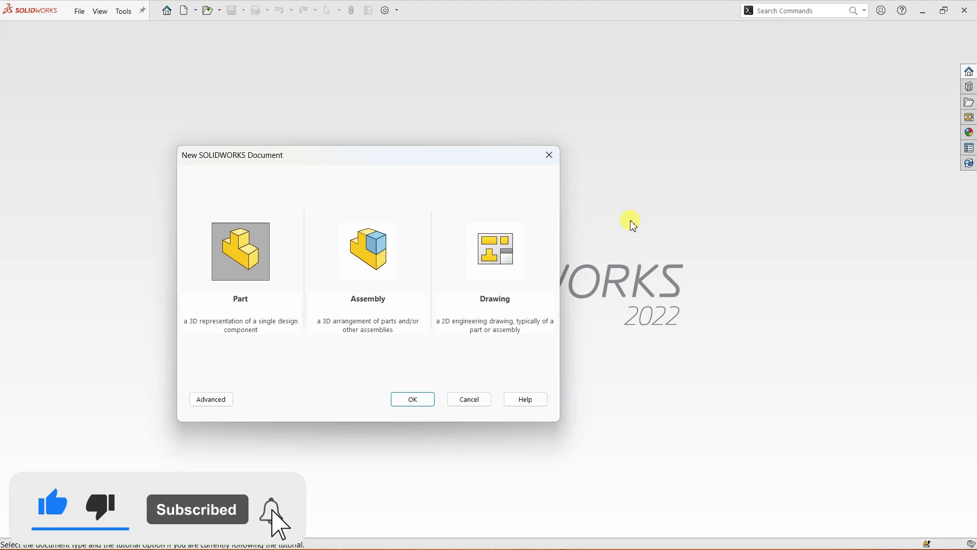
pyautogui.click(413, 397)
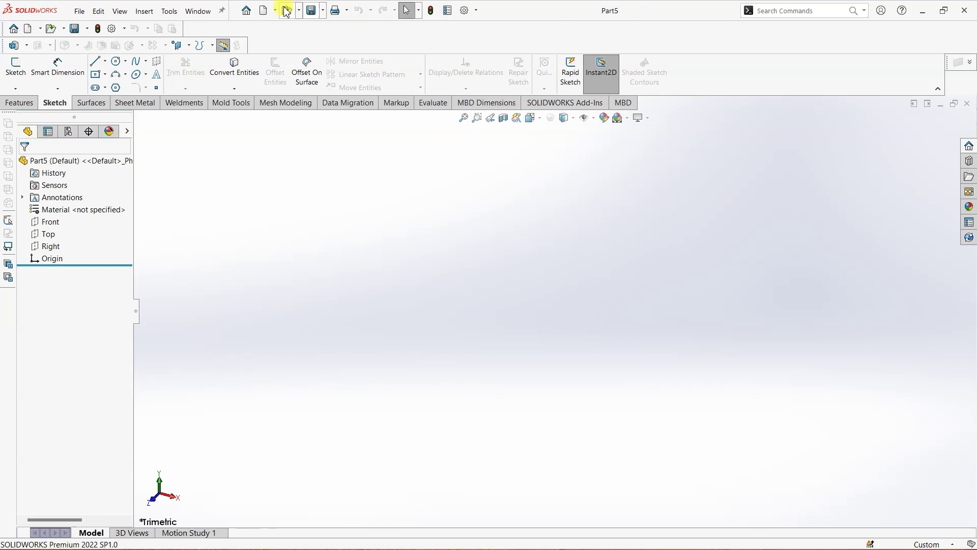
# Step: Save the part as Funnel_01, overwriting the existing file of that name
pyautogui.click(315, 10)
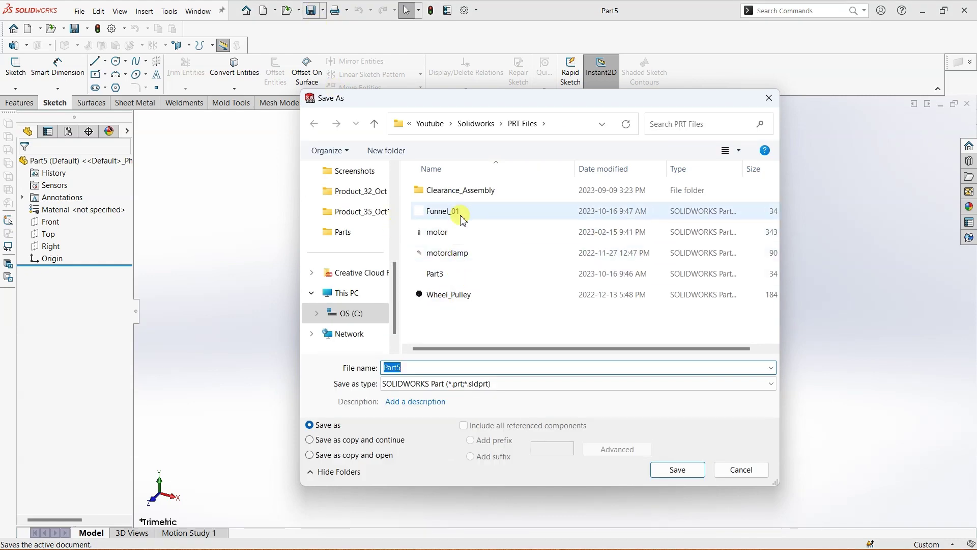
pyautogui.click(462, 214)
pyautogui.click(678, 469)
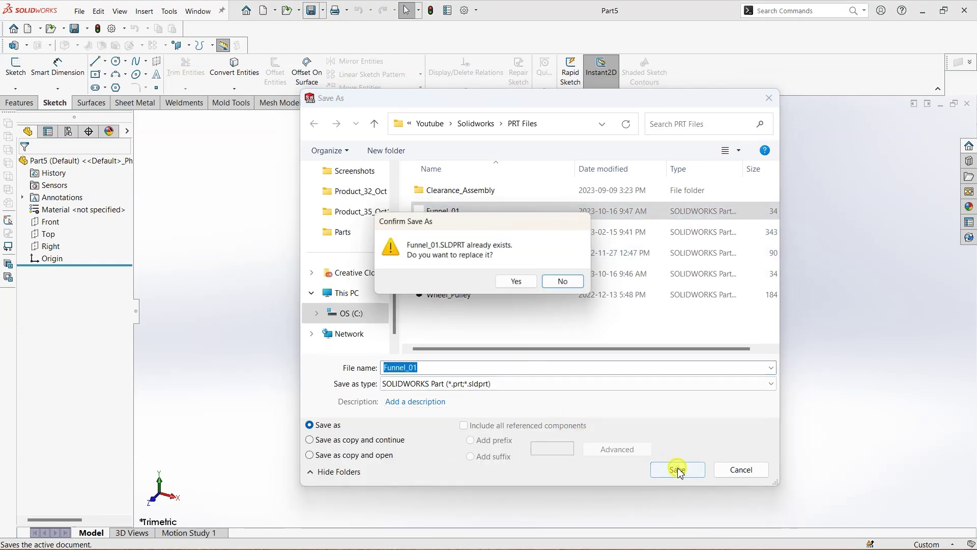
pyautogui.click(517, 281)
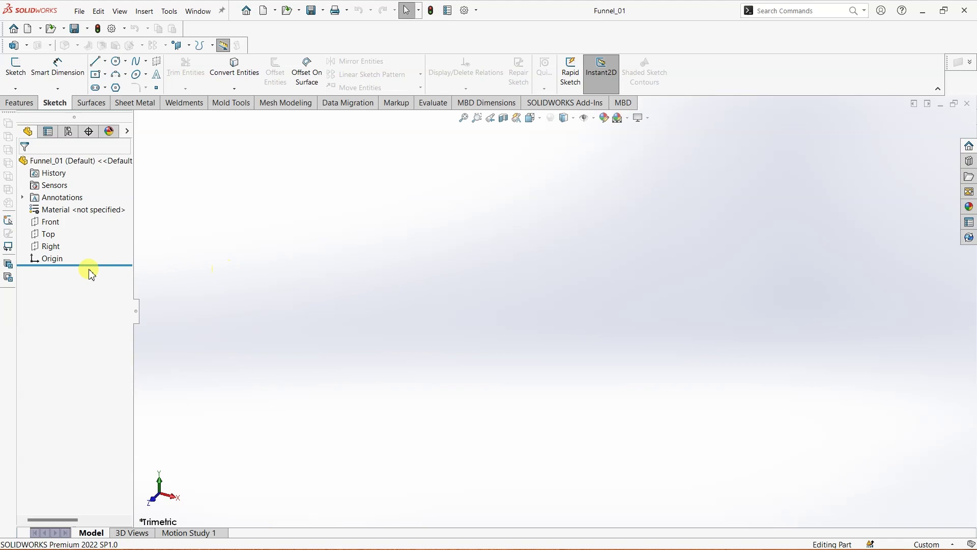
# Step: On the Front plane, sketch a closed five-line profile from the origin: thin vertical strip with slanted base flare
pyautogui.rightClick(45, 224)
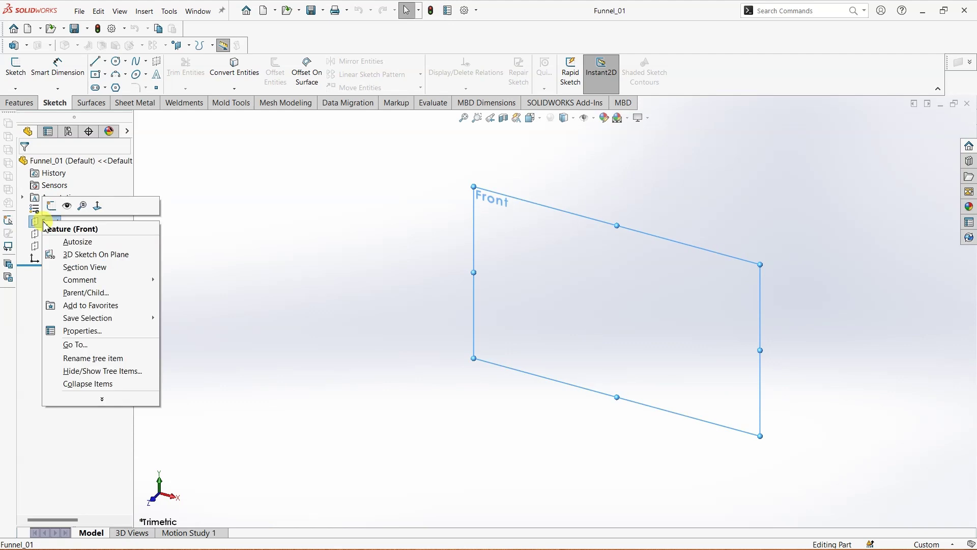
pyautogui.click(51, 206)
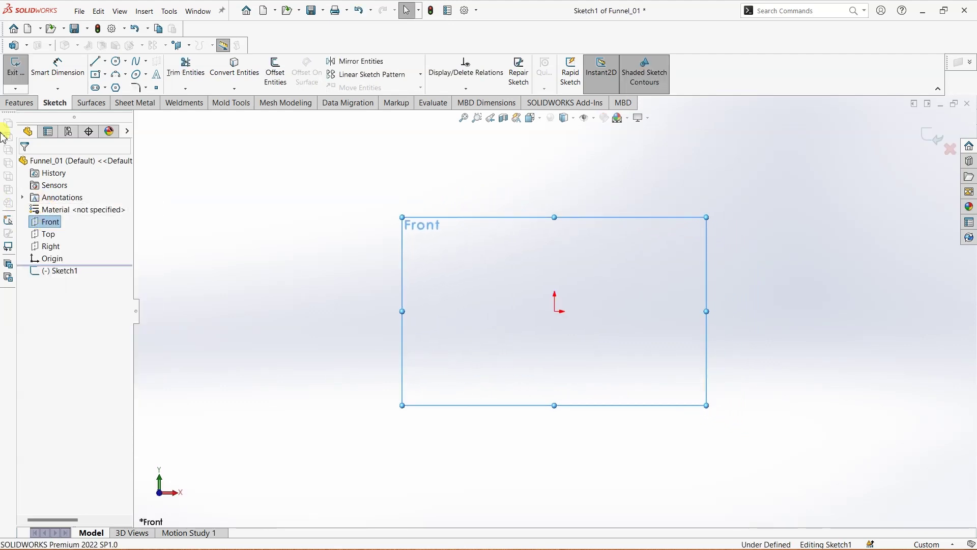
pyautogui.click(95, 63)
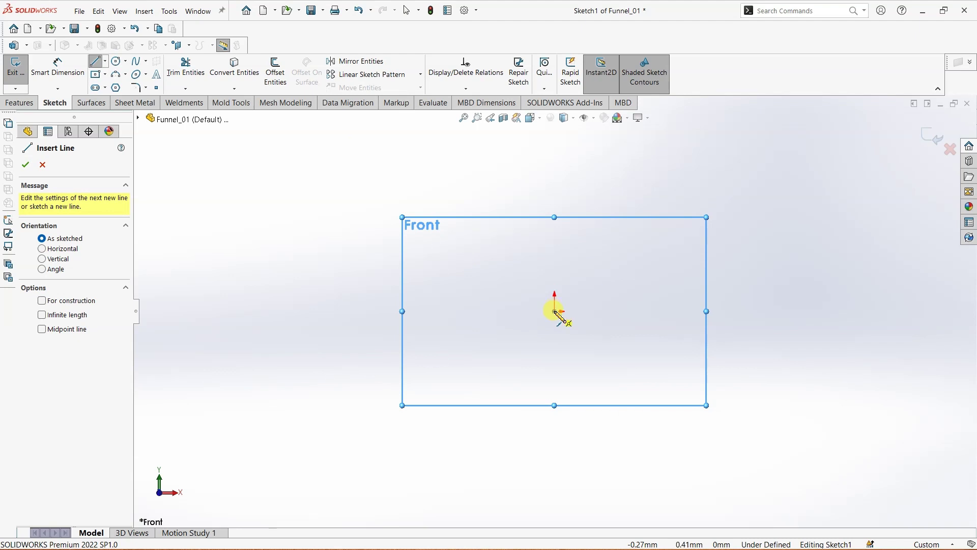
pyautogui.moveTo(554, 311); pyautogui.dragTo(554, 140)
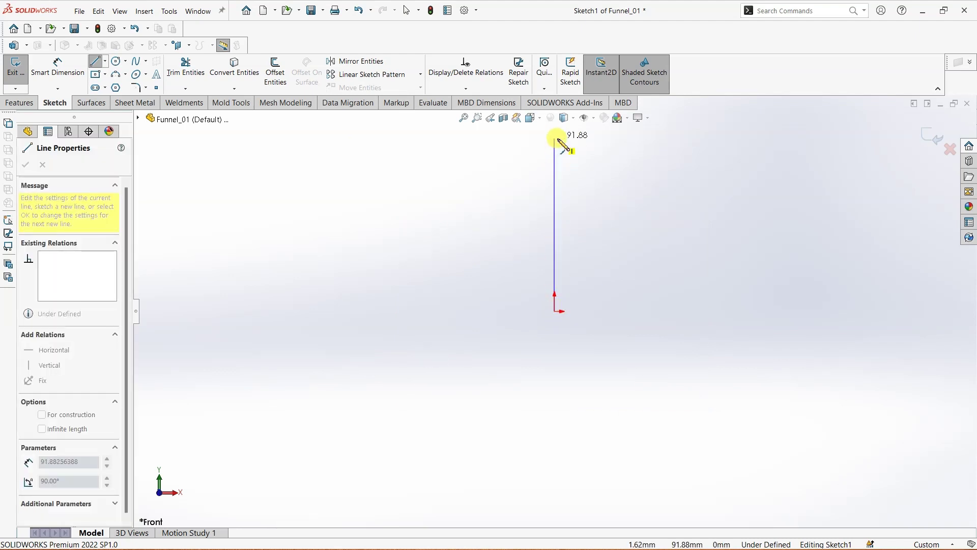
pyautogui.click(555, 139)
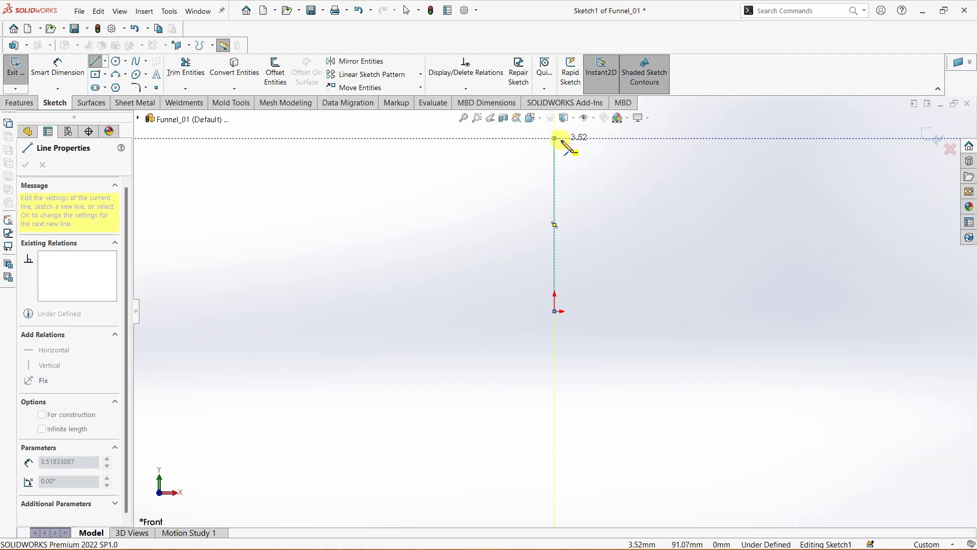
pyautogui.click(561, 139)
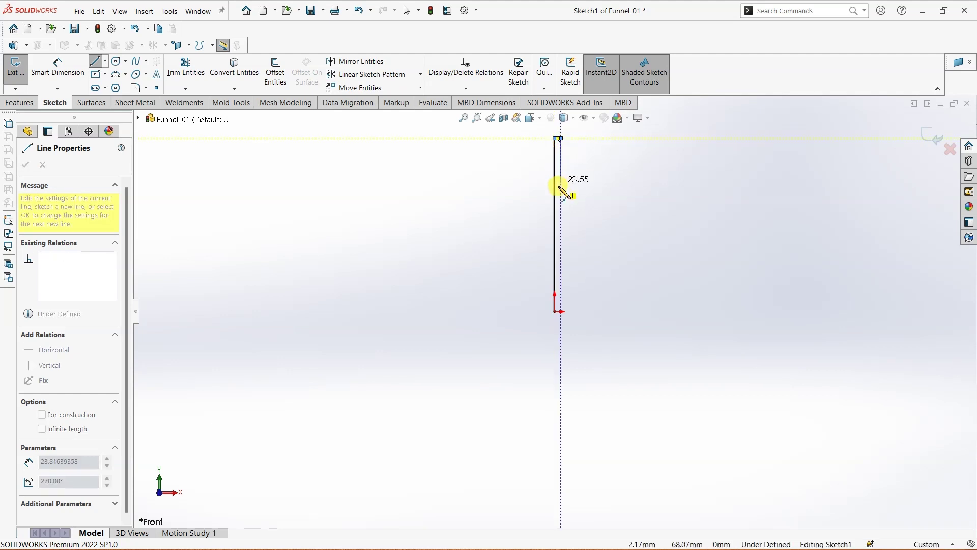
pyautogui.click(561, 245)
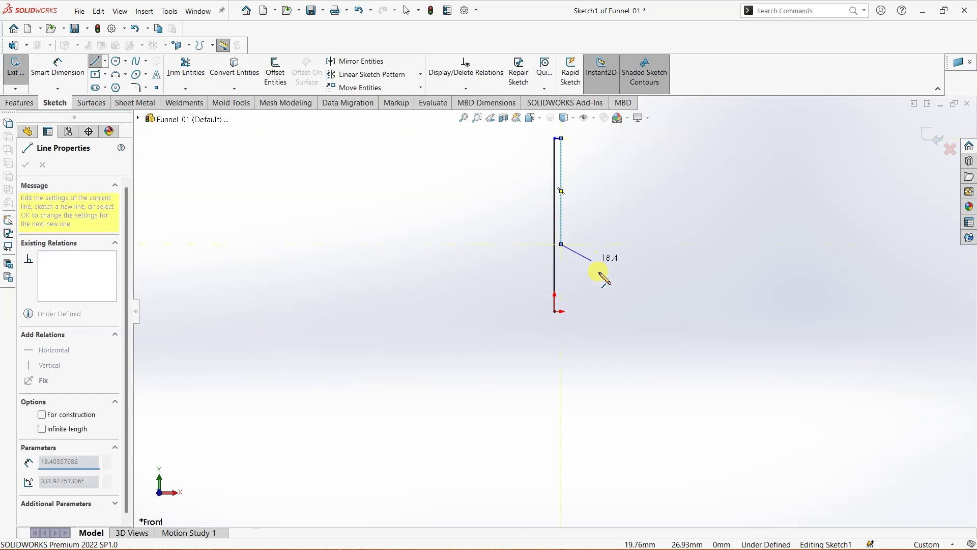
pyautogui.click(613, 312)
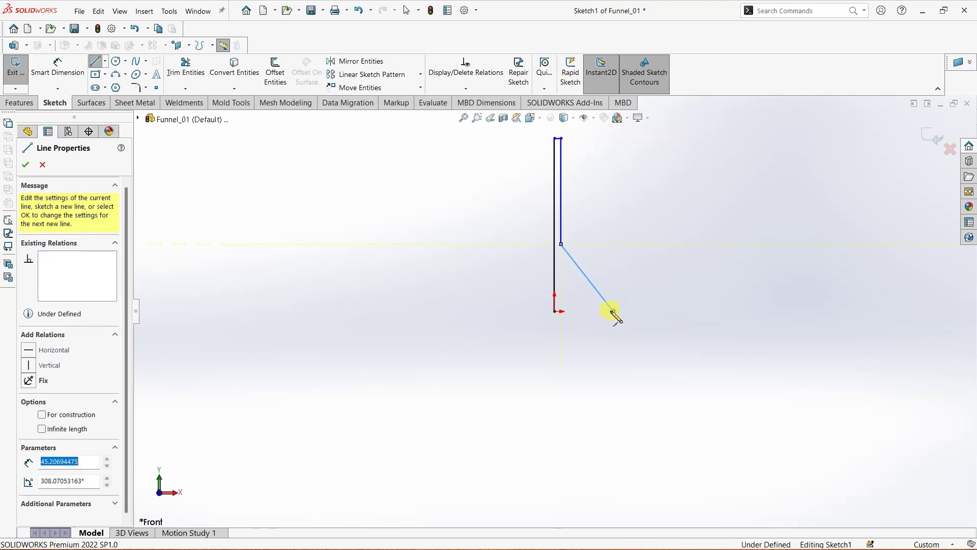
pyautogui.click(555, 311)
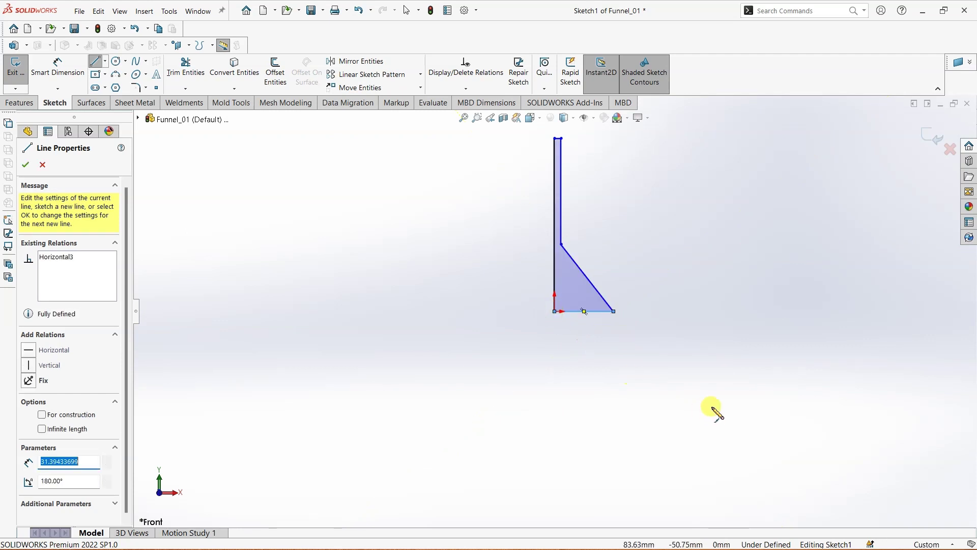
pyautogui.press('Escape')
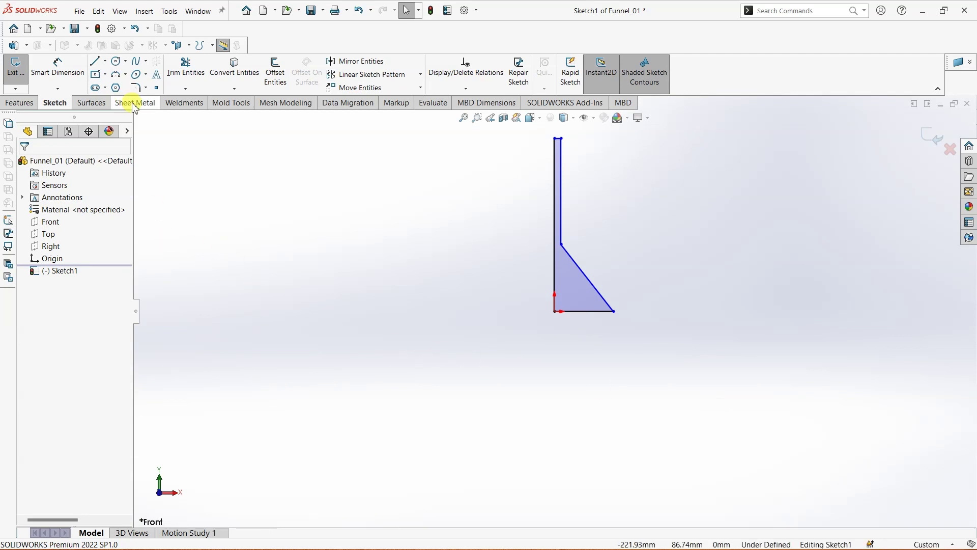
# Step: Dimension the profile's height to 150 mm and its top edge width to 5 mm
pyautogui.click(78, 74)
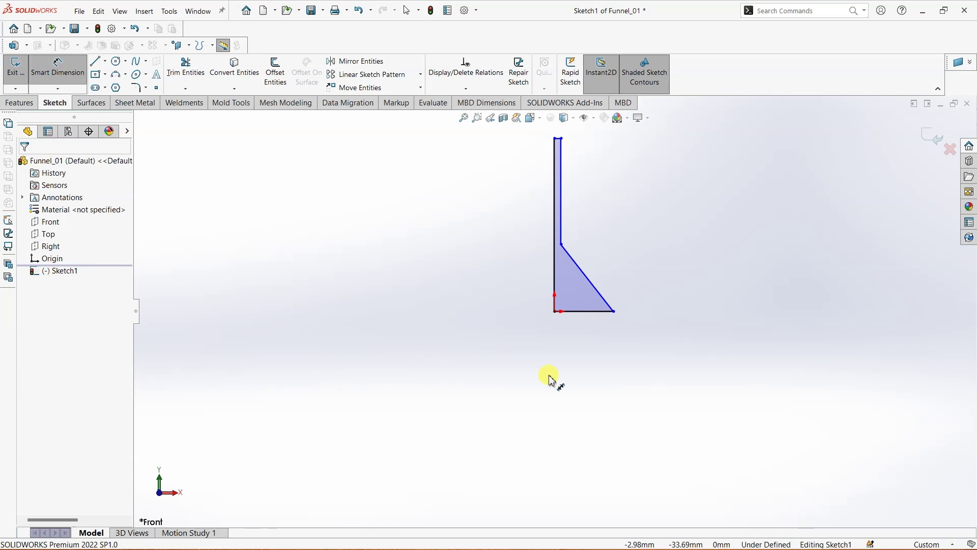
pyautogui.click(555, 262)
pyautogui.click(476, 279)
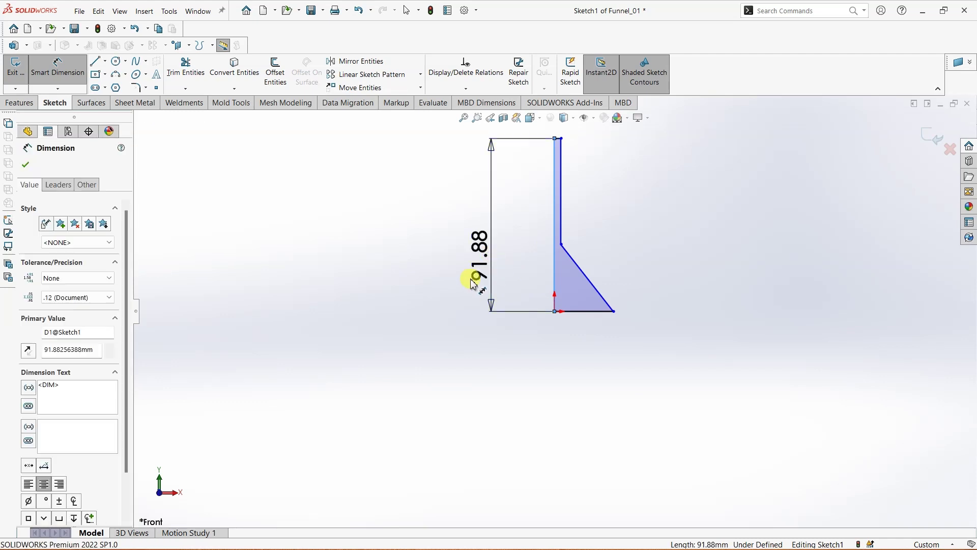
pyautogui.write('150')
pyautogui.press('Return')
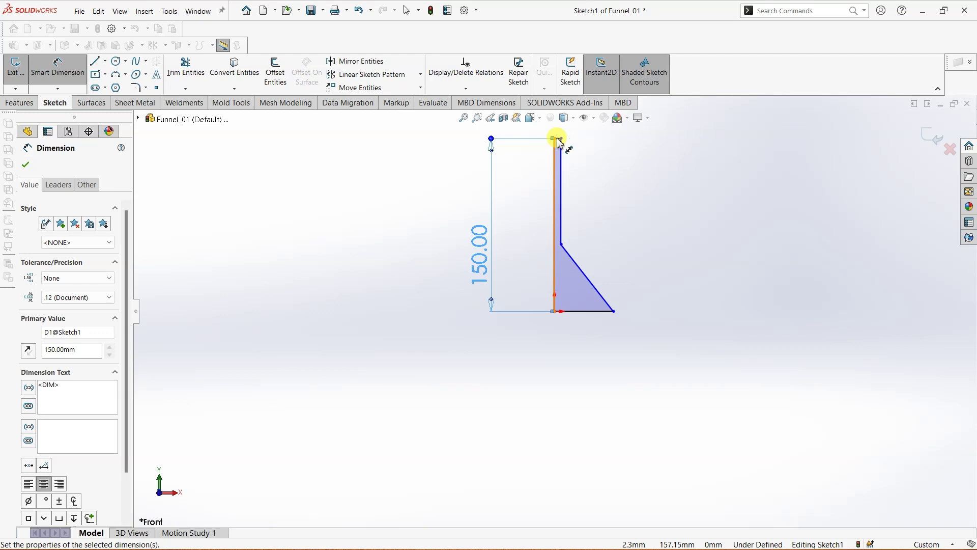
pyautogui.scroll(-5, 557, 142)
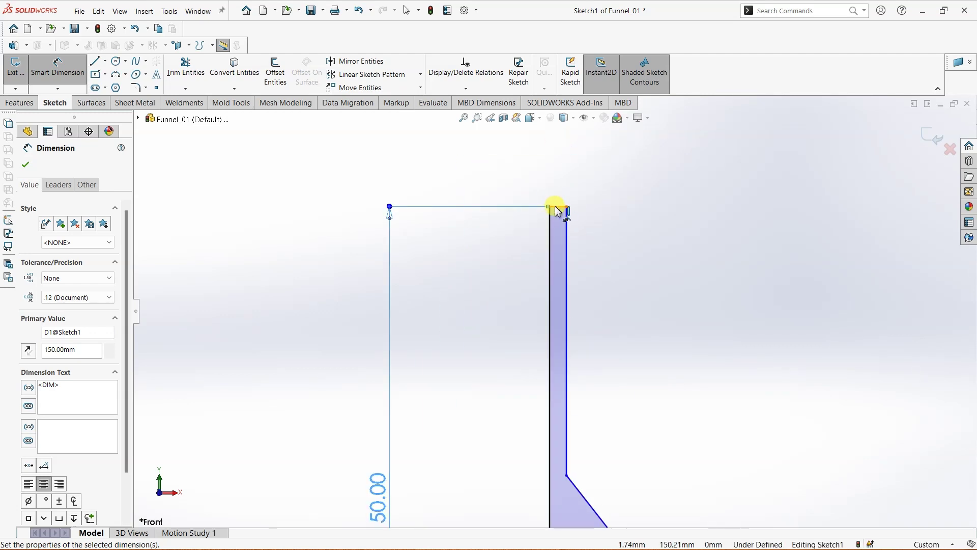
pyautogui.click(557, 207)
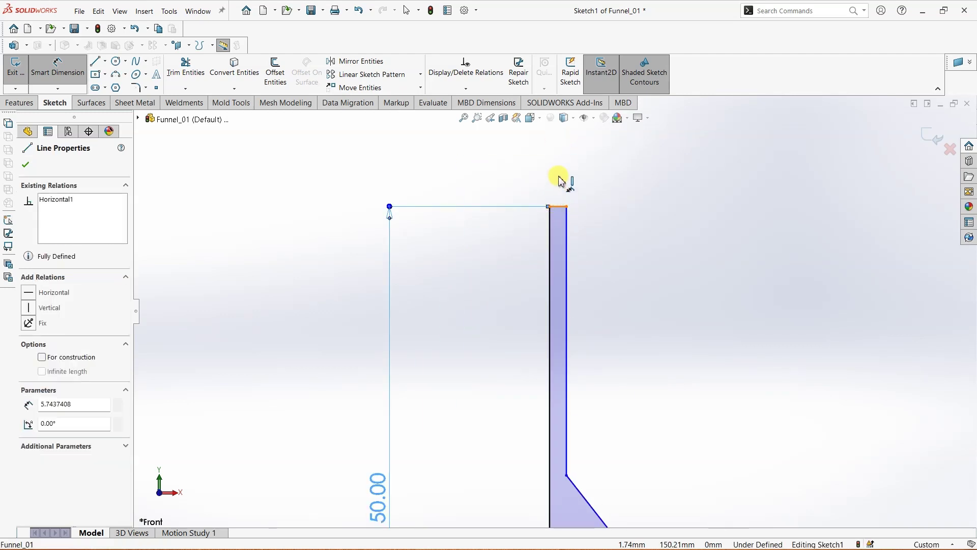
pyautogui.click(557, 206)
pyautogui.write('5')
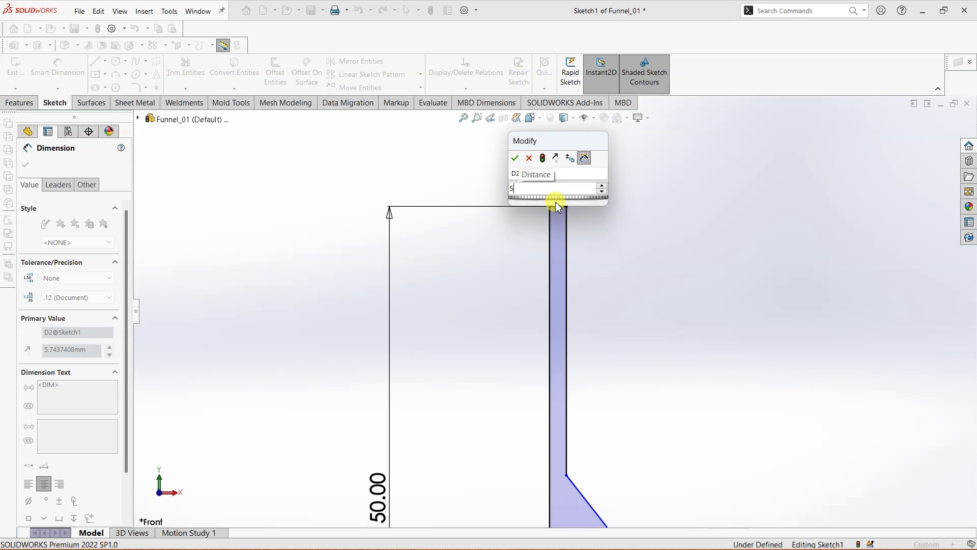
pyautogui.press('Return')
# Step: Dimension the right vertical edge to 85 mm
pyautogui.scroll(3, 622, 463)
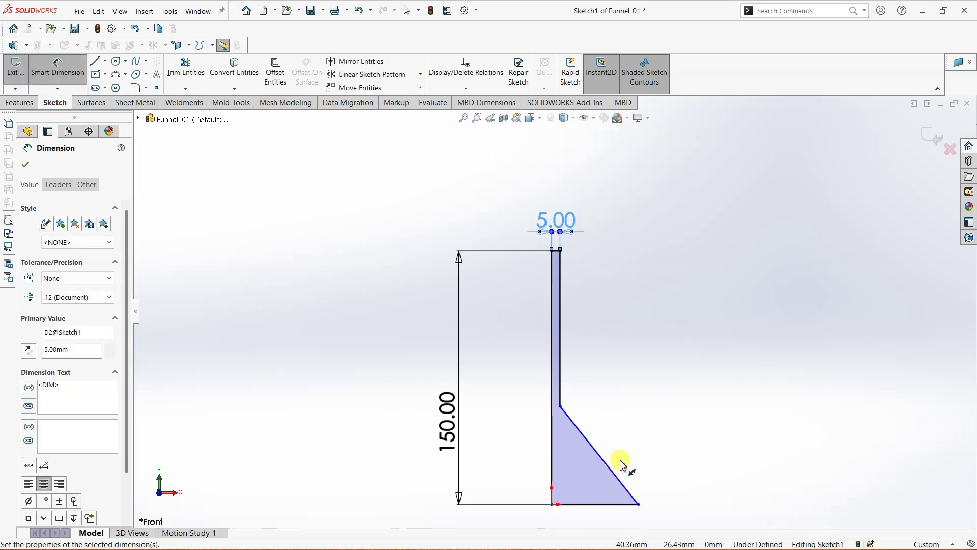
pyautogui.scroll(-3, 621, 447)
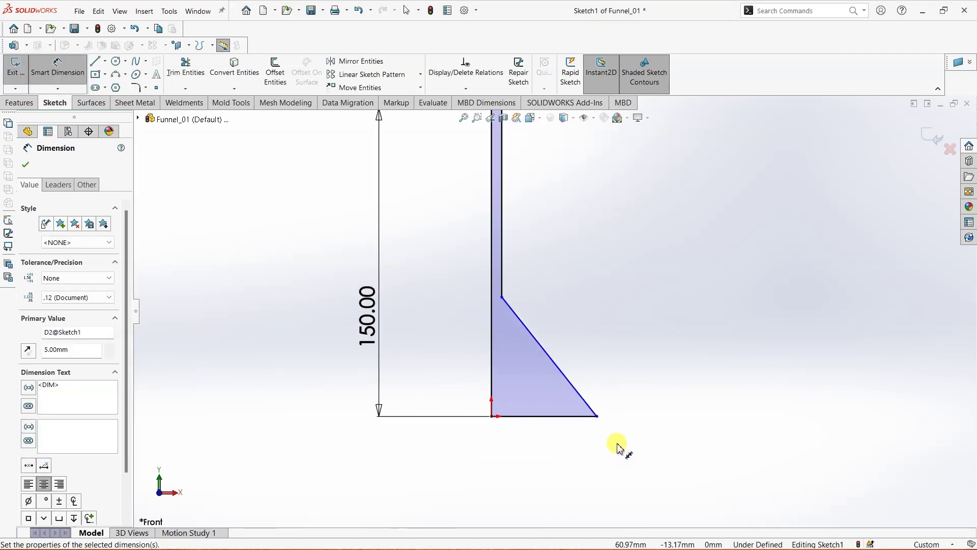
pyautogui.click(502, 218)
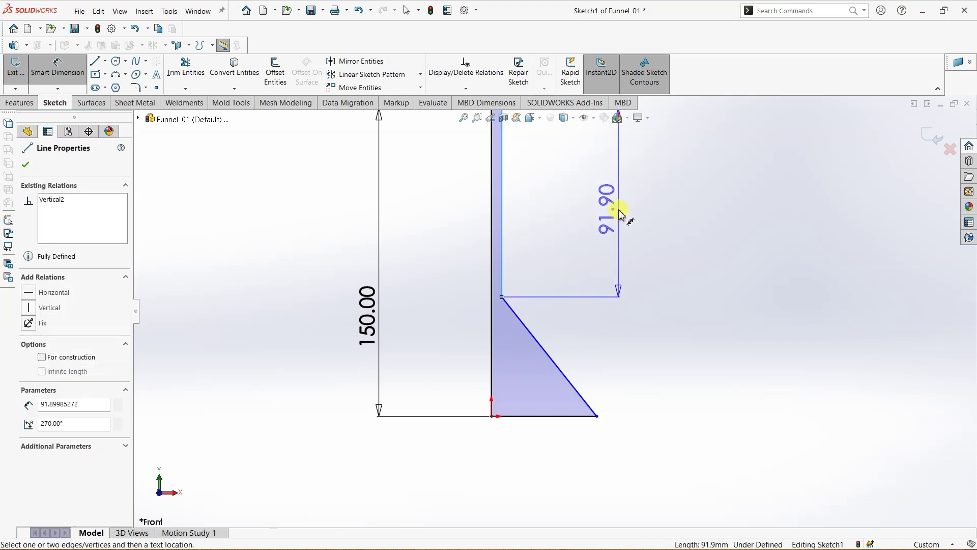
pyautogui.click(620, 212)
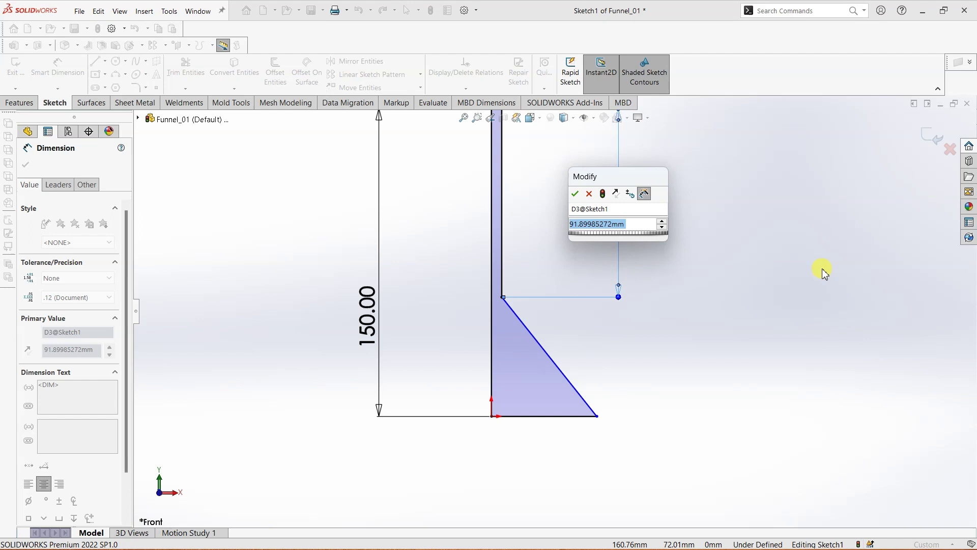
pyautogui.write('85.')
pyautogui.write('0')
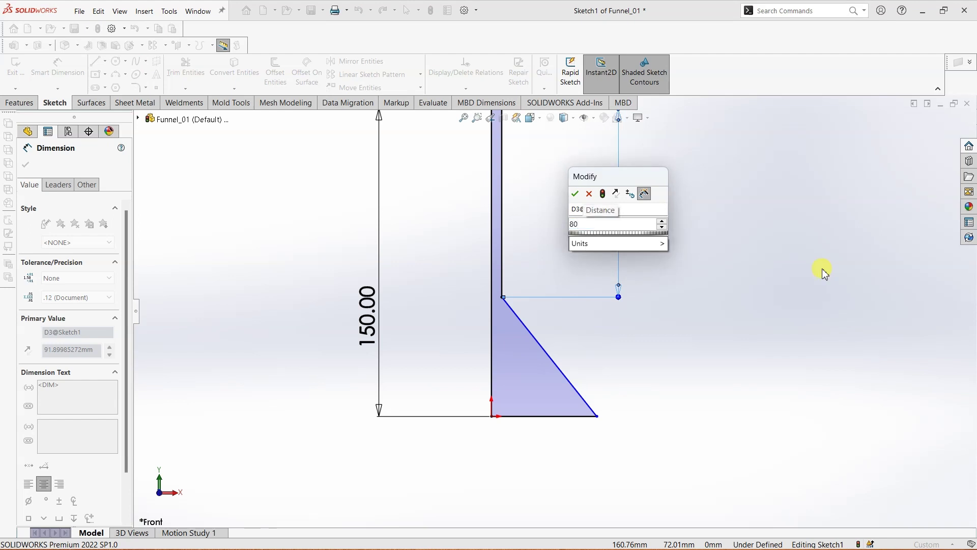
pyautogui.press('BackSpace')
pyautogui.write('5')
pyautogui.press('Return')
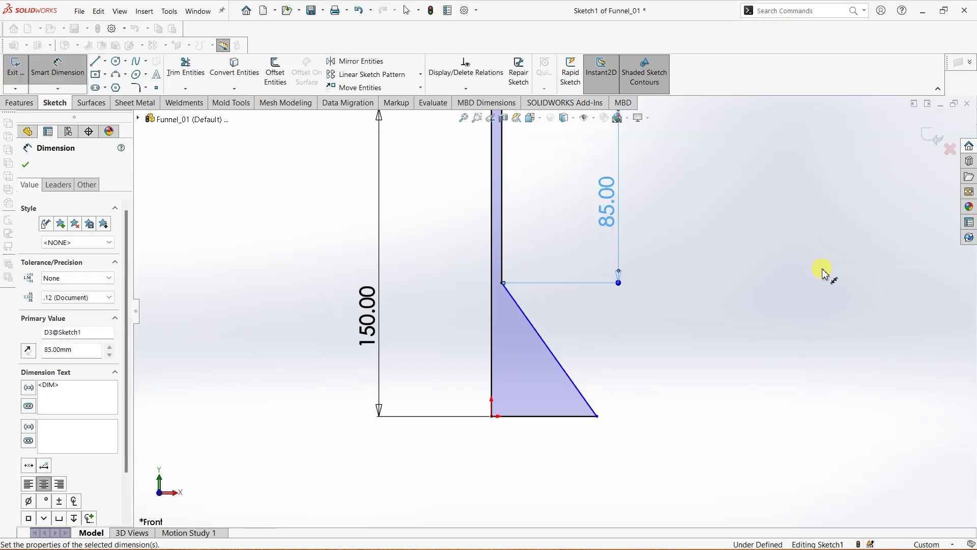
# Step: Dimension the bottom edge to 60 mm, fully defining the sketch
pyautogui.scroll(1, 613, 399)
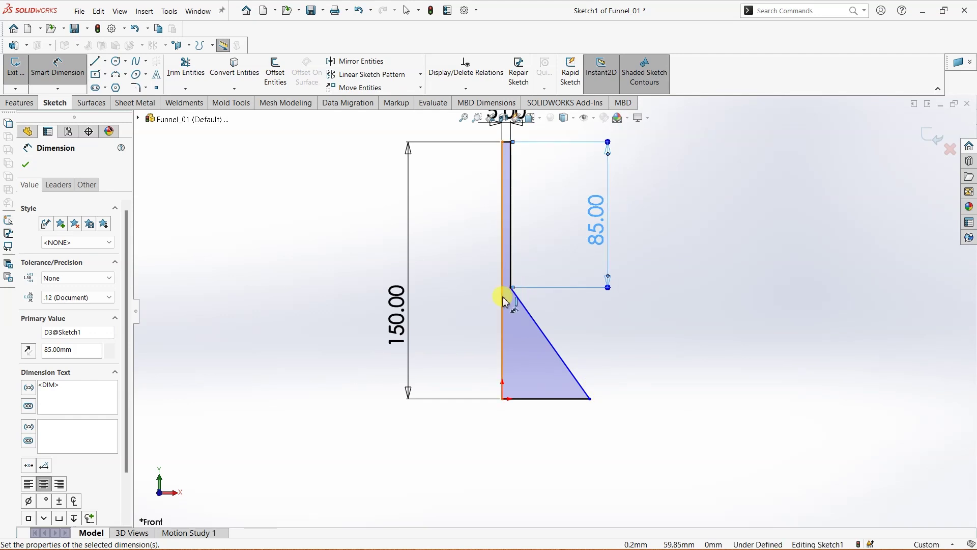
pyautogui.click(573, 378)
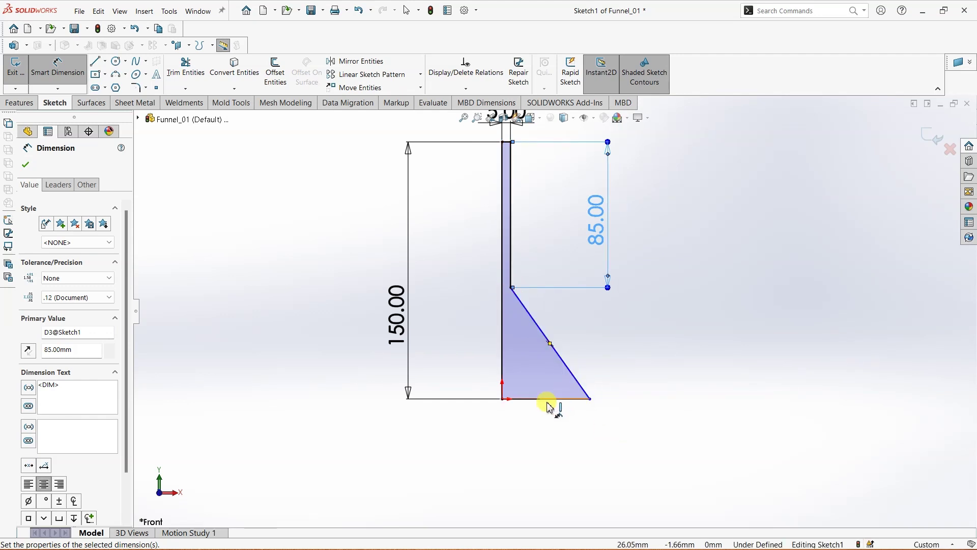
pyautogui.click(553, 401)
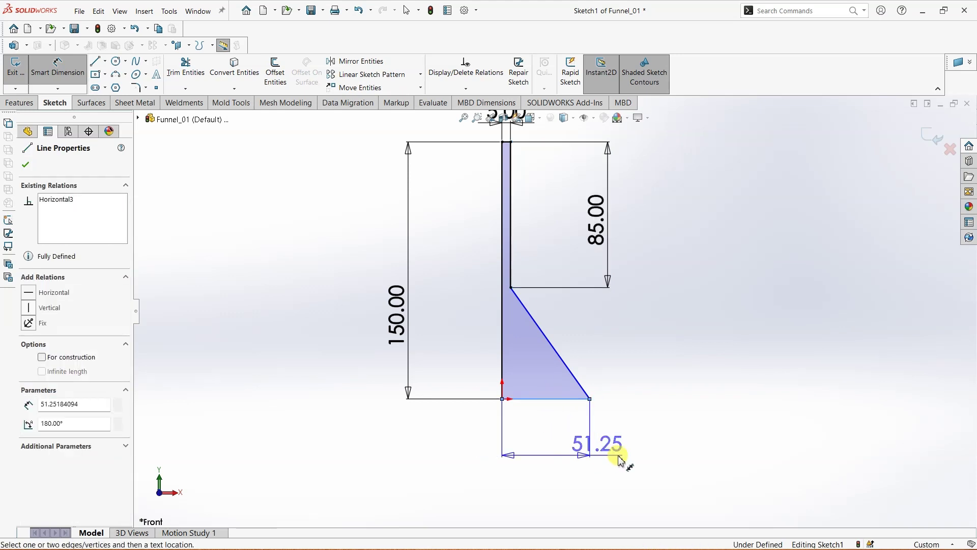
pyautogui.click(707, 469)
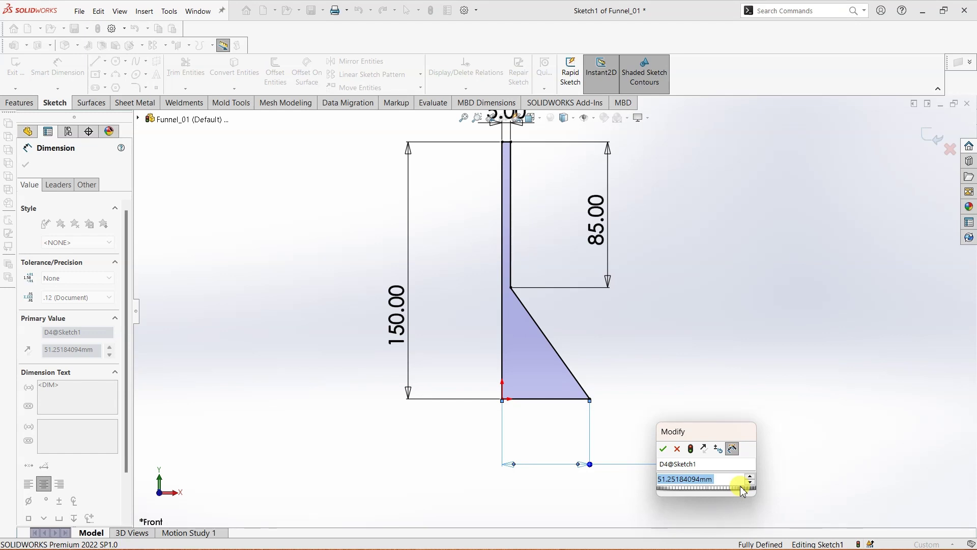
pyautogui.write('60')
pyautogui.press('Return')
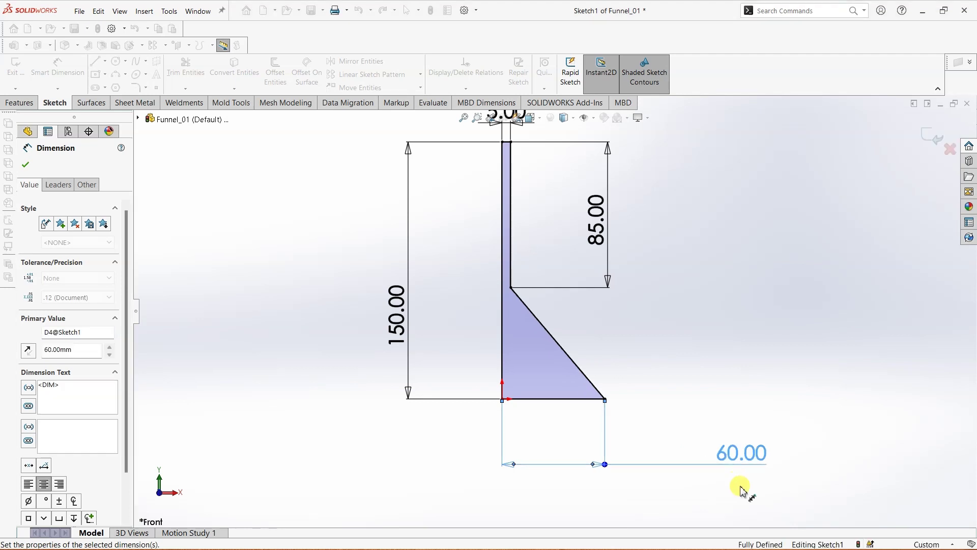
pyautogui.click(25, 164)
pyautogui.press('Escape')
pyautogui.press('f')
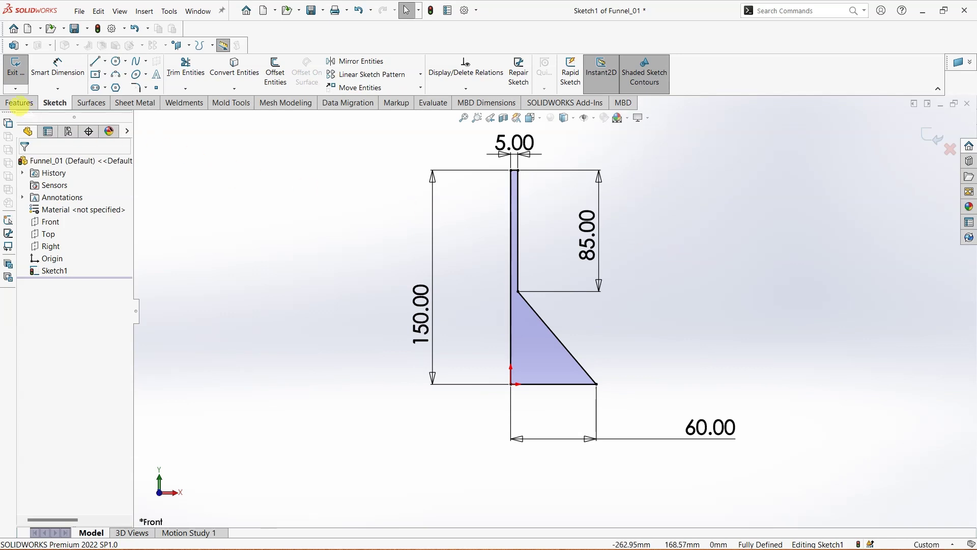
# Step: Revolve Sketch1 a full 360° about its left vertical line into a solid funnel
pyautogui.click(14, 104)
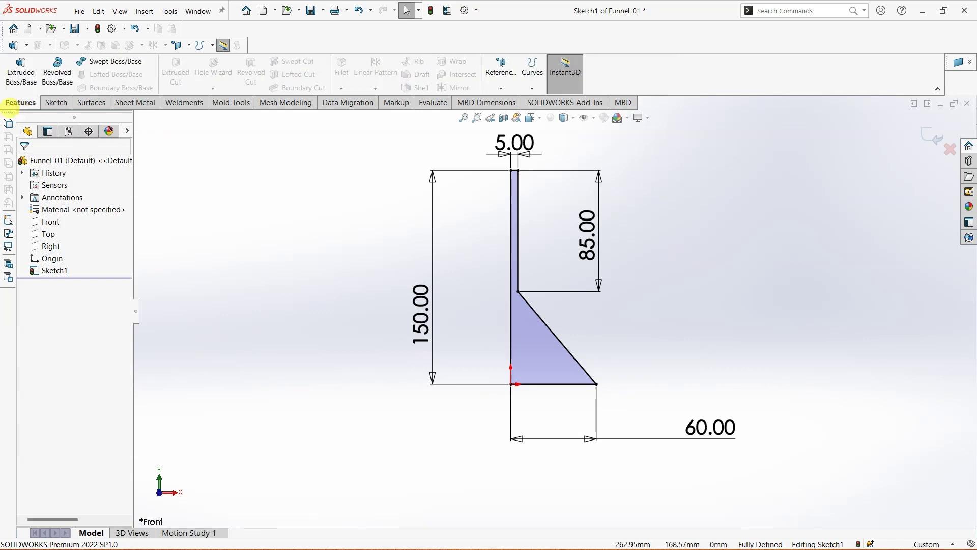
pyautogui.click(68, 77)
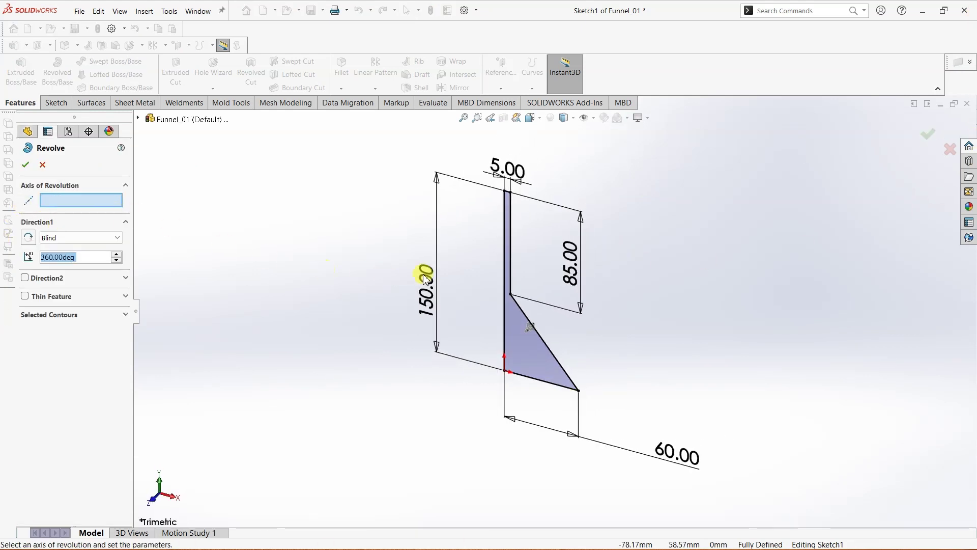
pyautogui.click(507, 249)
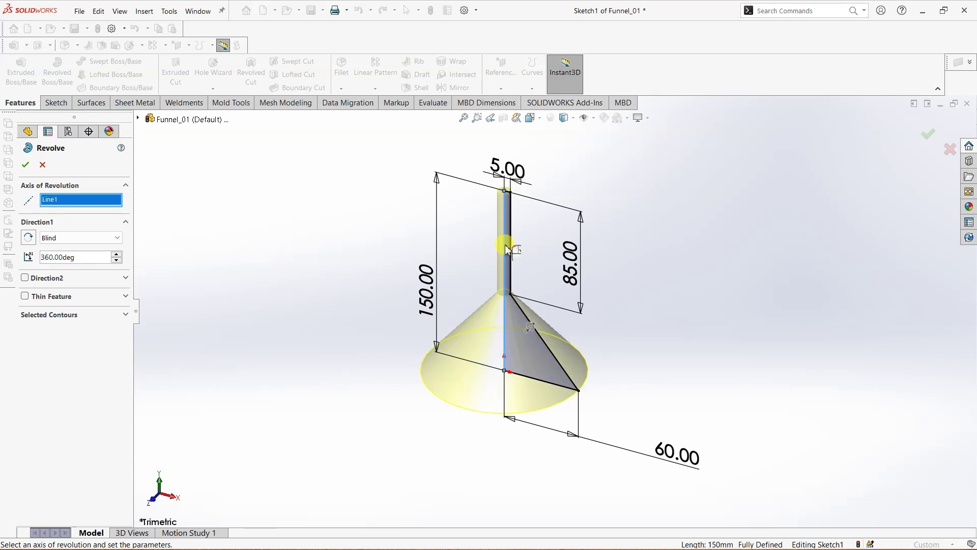
pyautogui.click(26, 167)
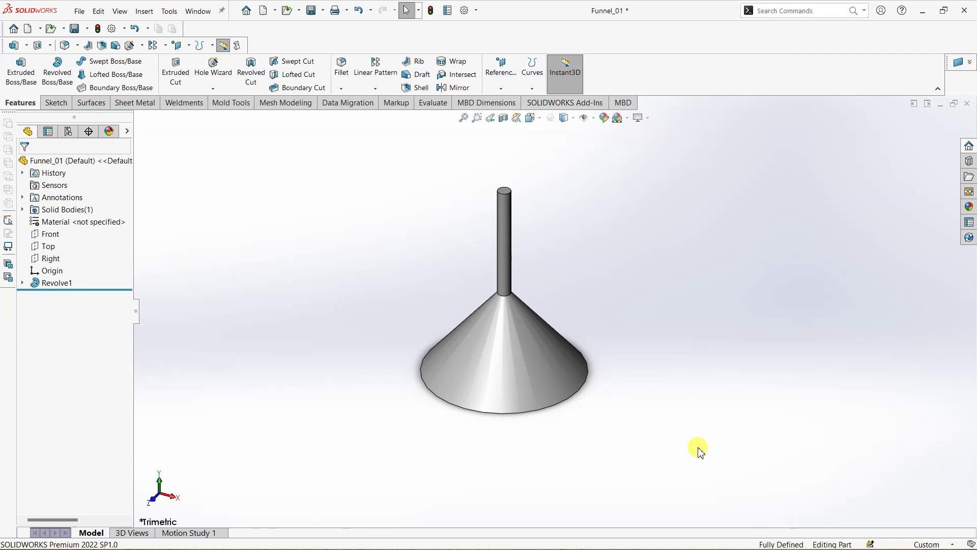
# Step: Orbit the solid funnel until its wide flat base face is in view
pyautogui.moveTo(699, 452); pyautogui.dragTo(704, 206, button='middle')
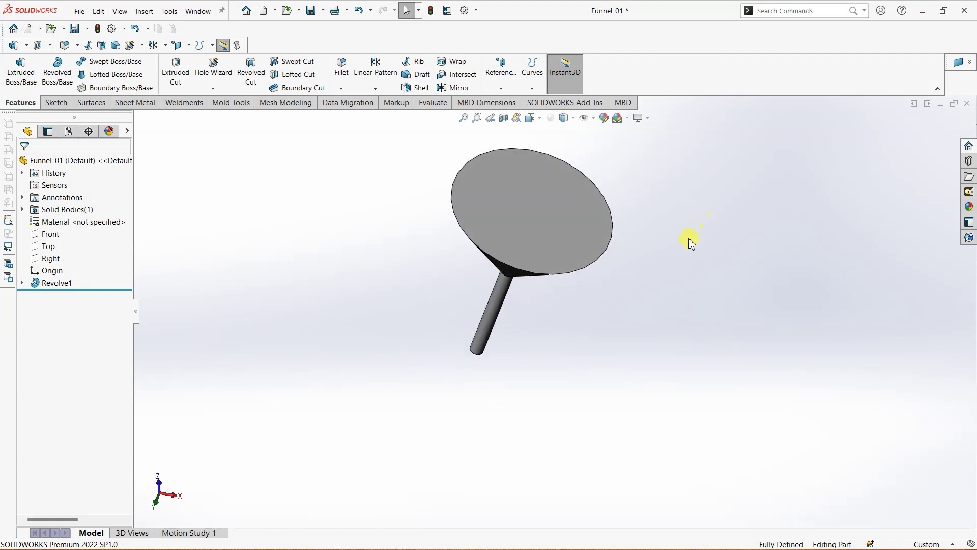
# Step: Shell the funnel with 1.5 mm walls, removing the wide flat base face
pyautogui.click(555, 204)
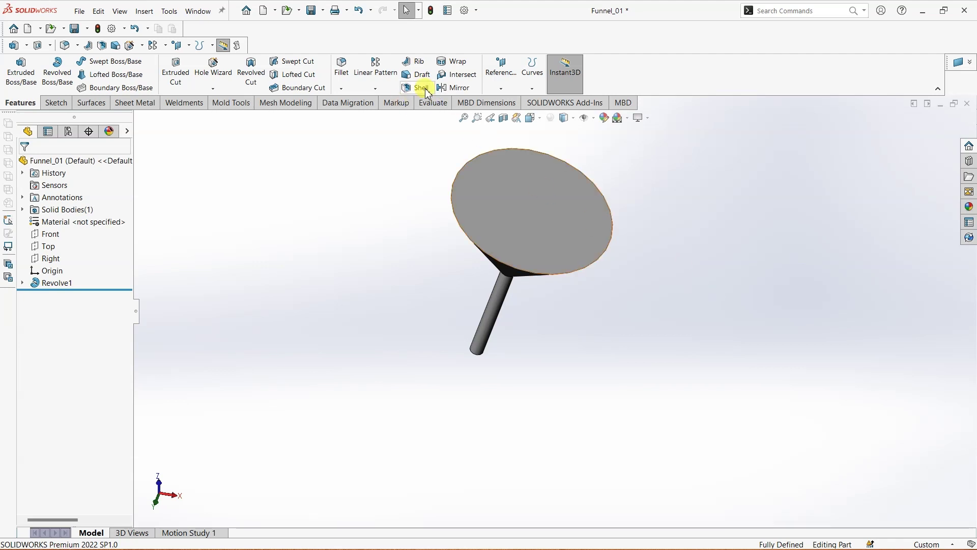
pyautogui.click(421, 88)
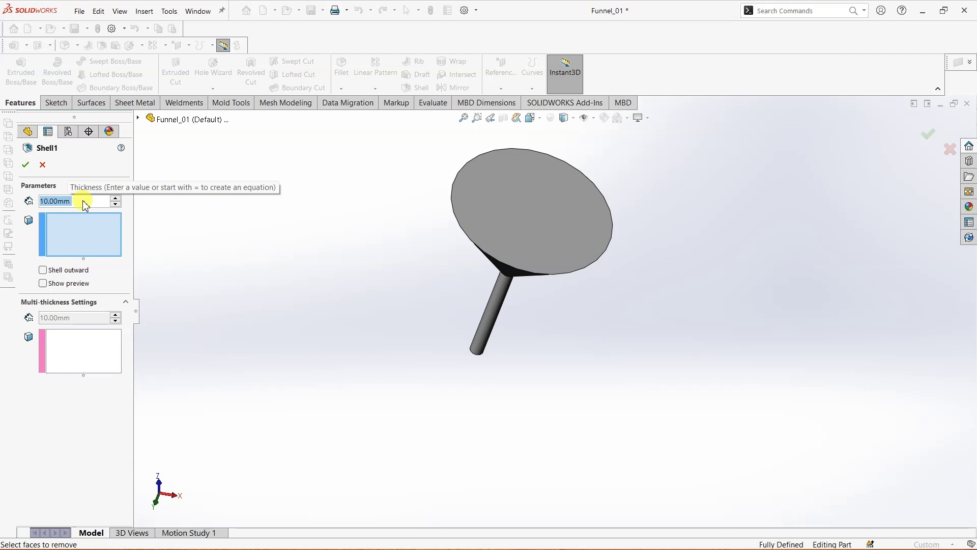
pyautogui.write('1.5')
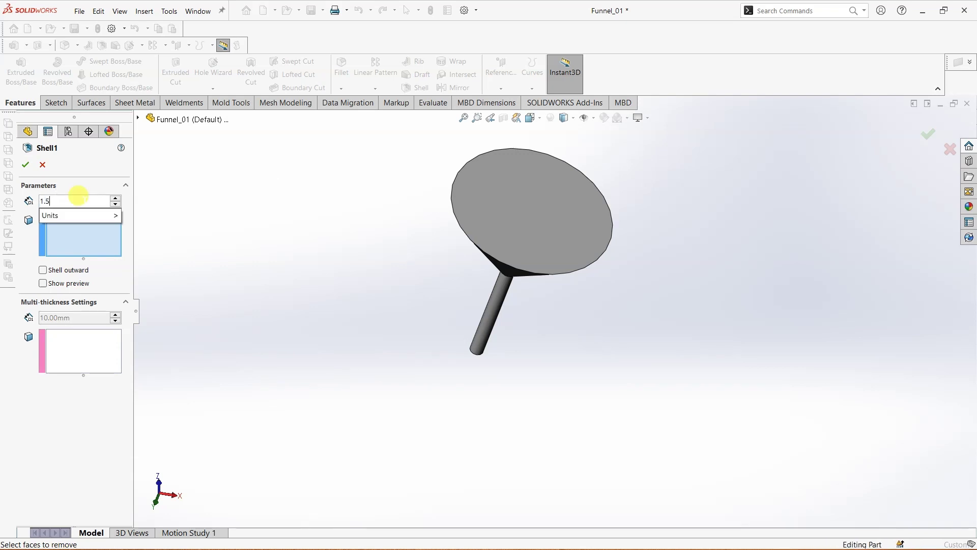
pyautogui.press('Return')
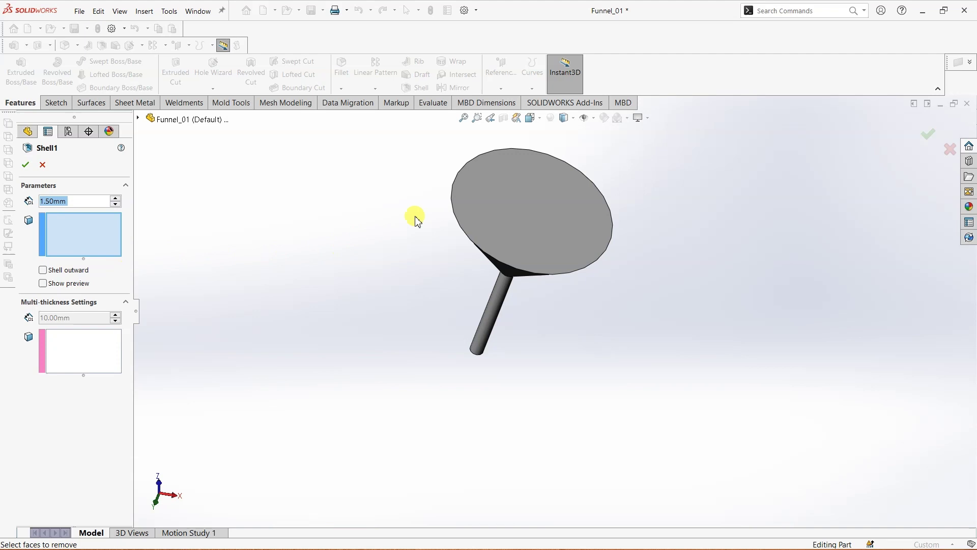
pyautogui.click(552, 212)
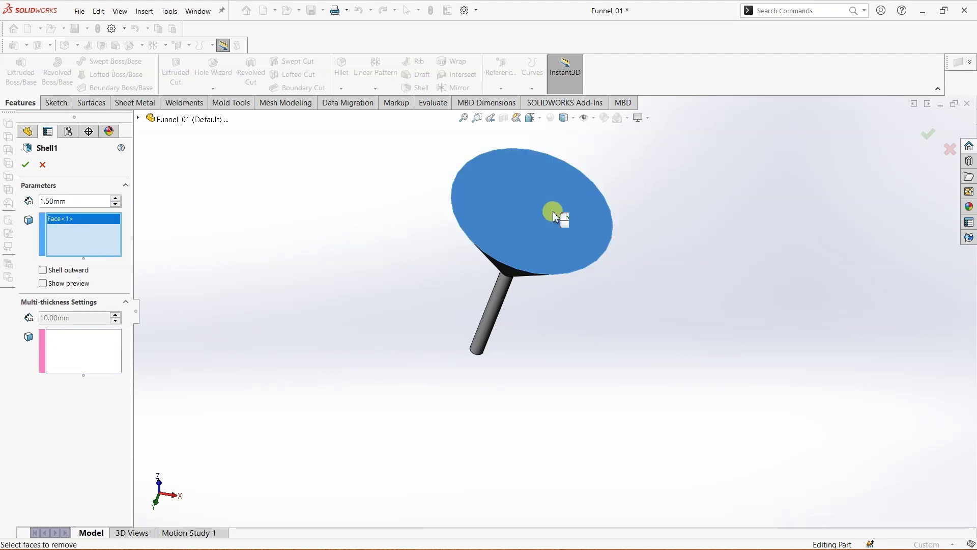
pyautogui.click(25, 166)
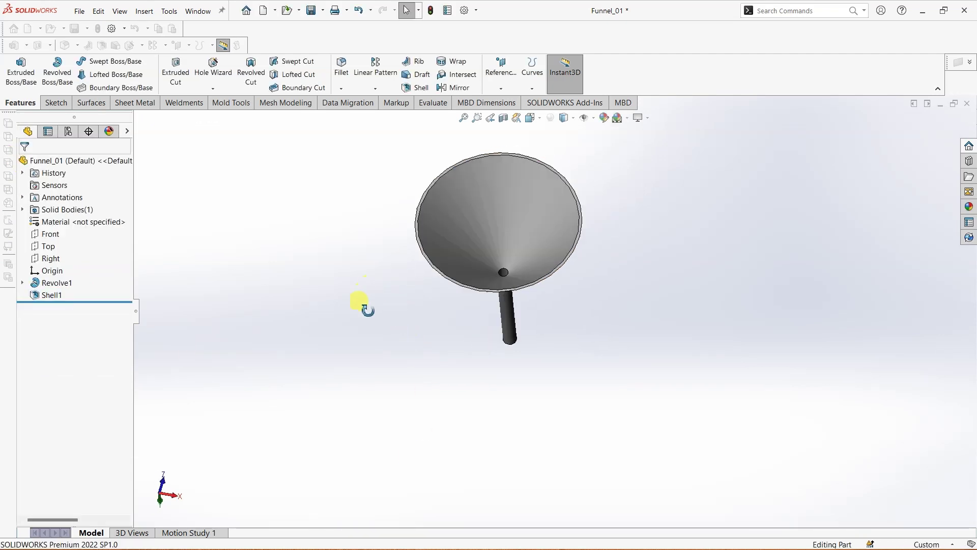
# Step: Orbit to isometric and zoom onto the open rim to inspect the thin 1.5 mm wall
pyautogui.moveTo(359, 302); pyautogui.dragTo(390, 145, button='middle')
pyautogui.moveTo(394, 283); pyautogui.dragTo(430, 341, button='middle')
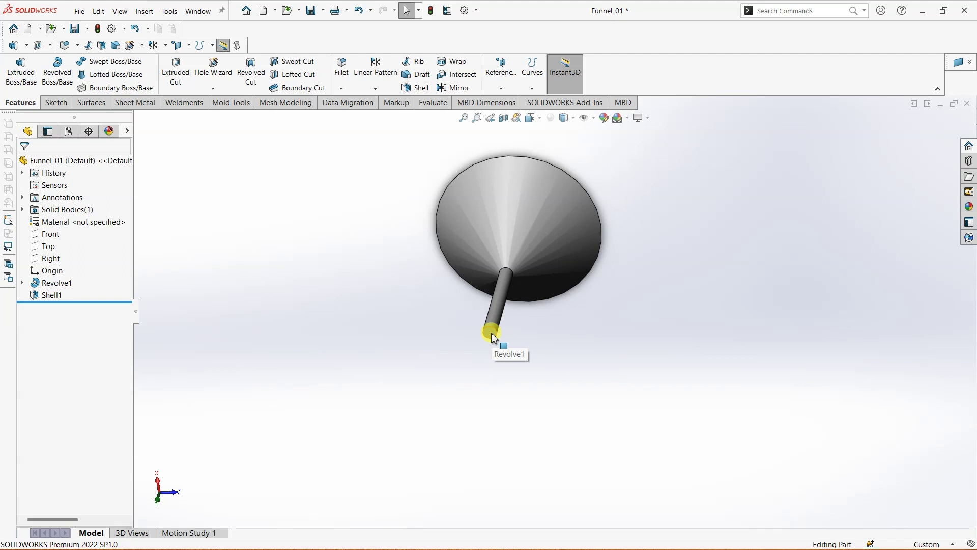
pyautogui.moveTo(491, 342); pyautogui.dragTo(520, 224, button='middle')
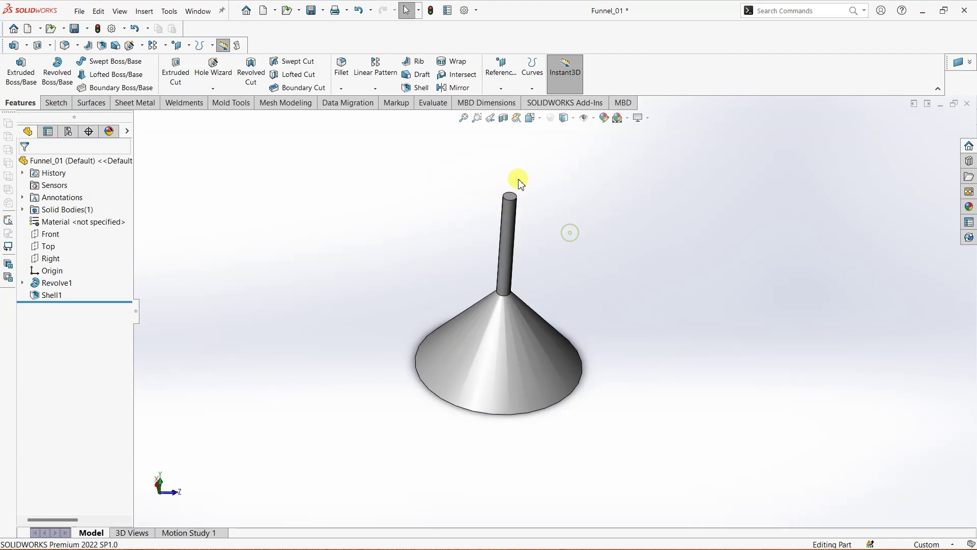
pyautogui.click(530, 118)
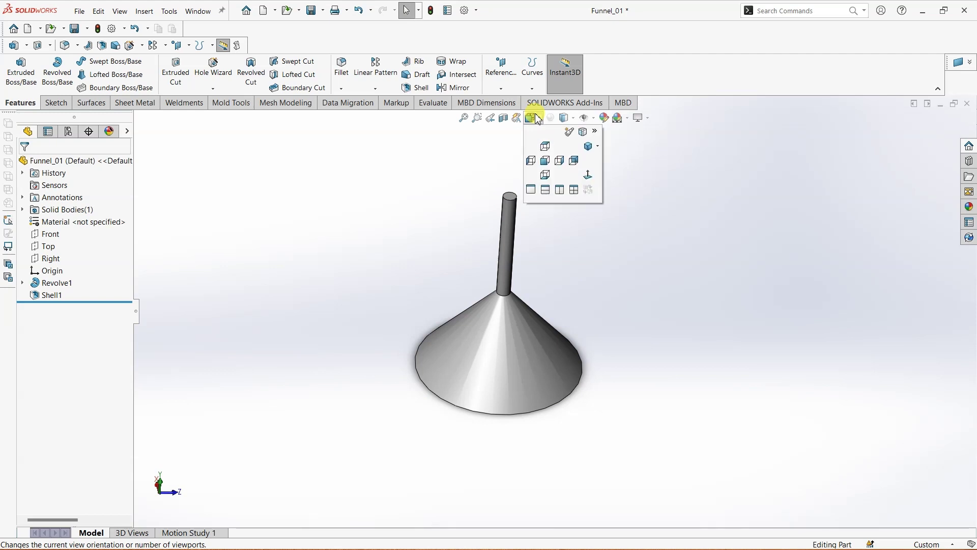
pyautogui.click(587, 148)
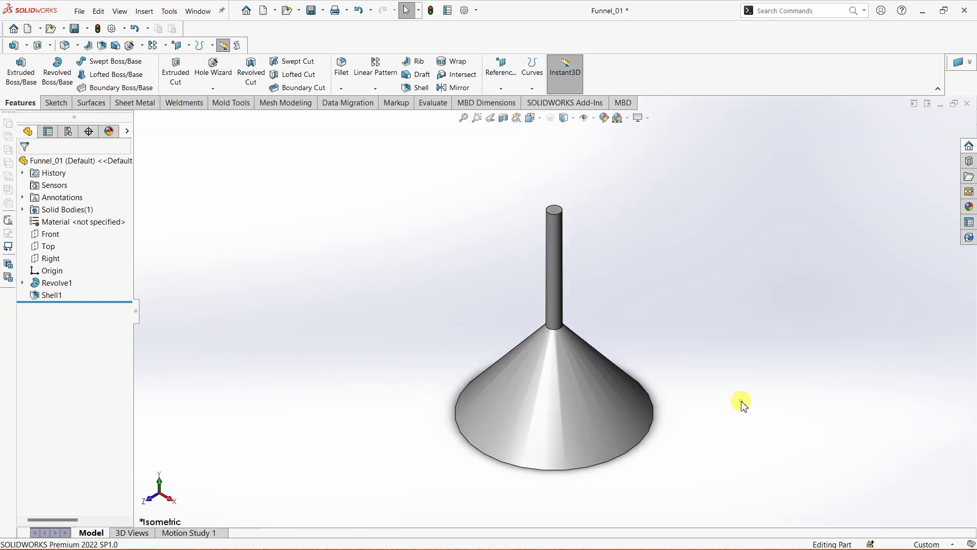
pyautogui.moveTo(733, 419); pyautogui.dragTo(728, 227, button='middle')
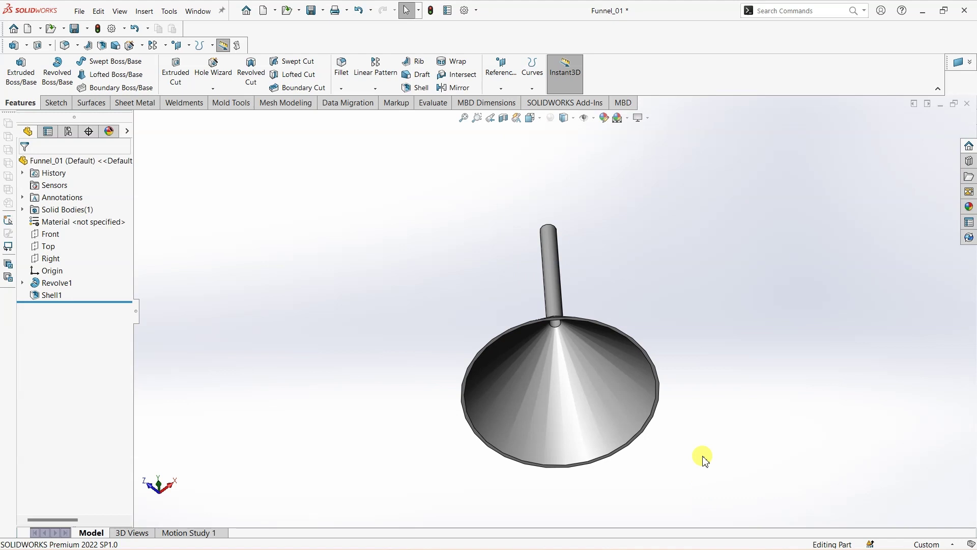
pyautogui.moveTo(701, 457); pyautogui.dragTo(666, 249, button='middle')
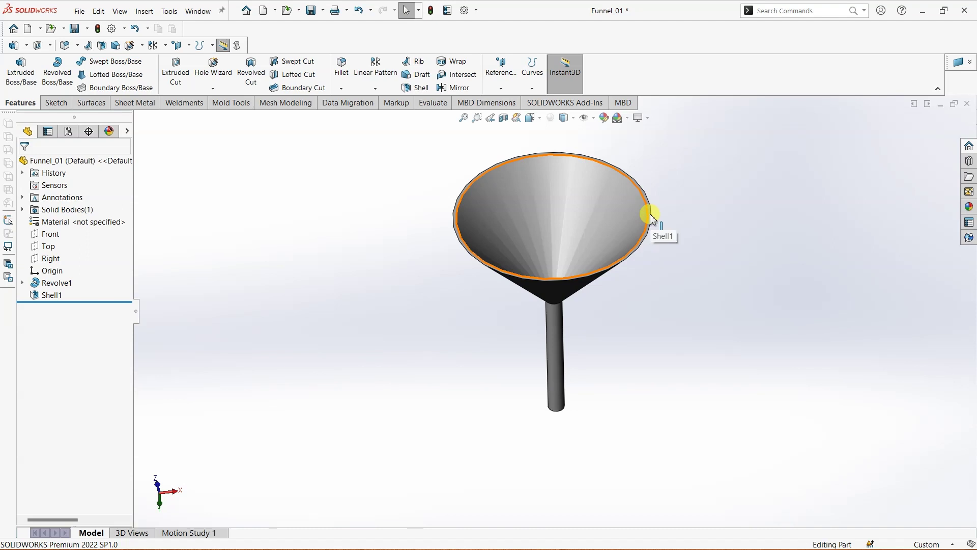
pyautogui.scroll(-2, 650, 222)
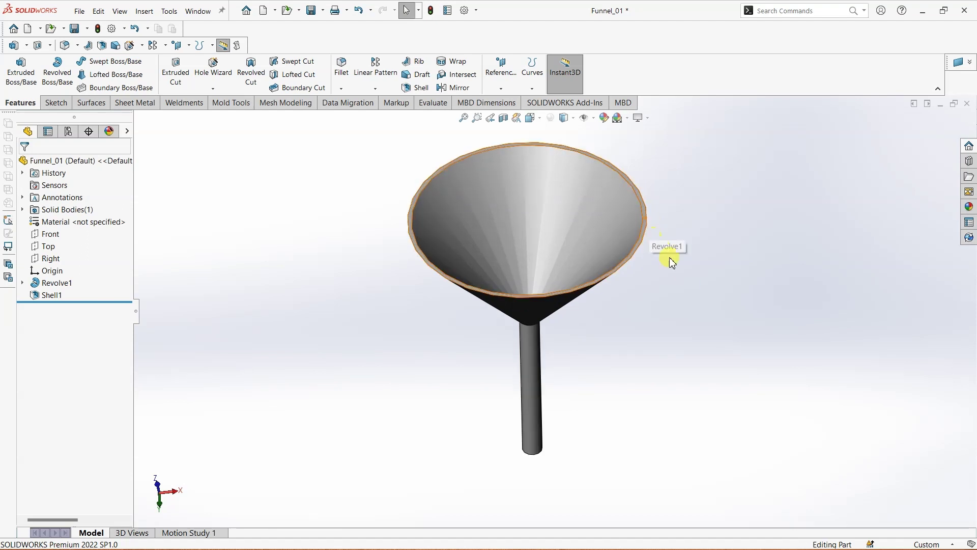
pyautogui.scroll(-3, 661, 251)
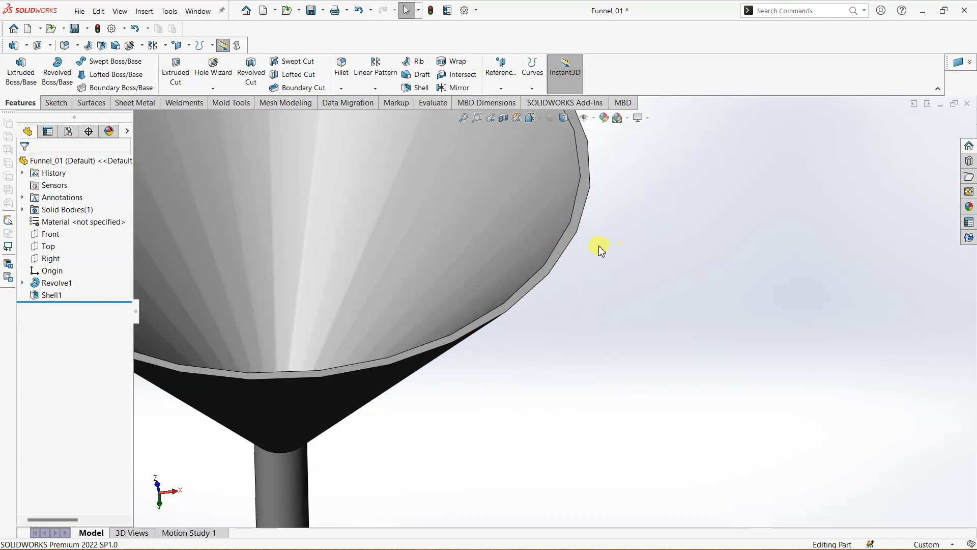
# Step: Start Sketch2 on the rim face, view it normal, and convert the outer rim edge into it
pyautogui.rightClick(576, 219)
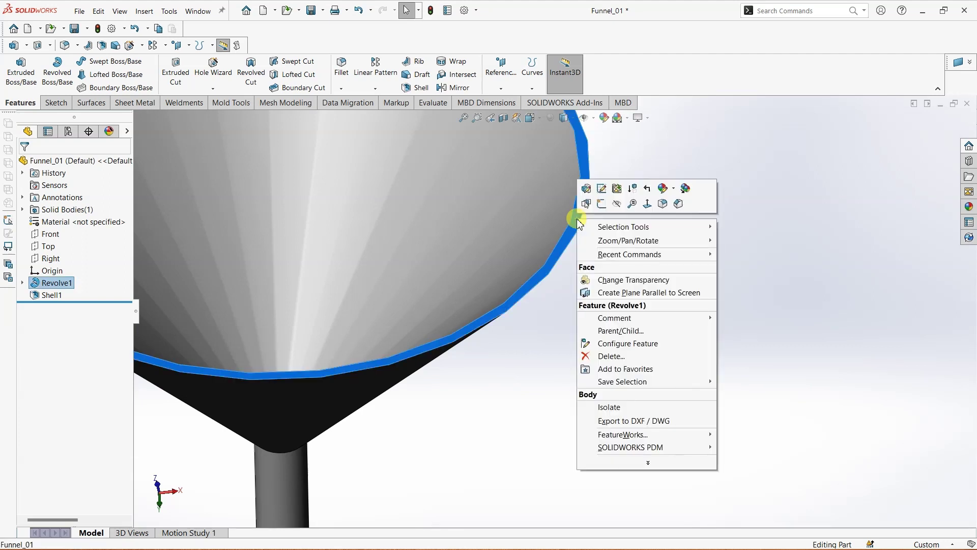
pyautogui.click(57, 103)
pyautogui.click(15, 69)
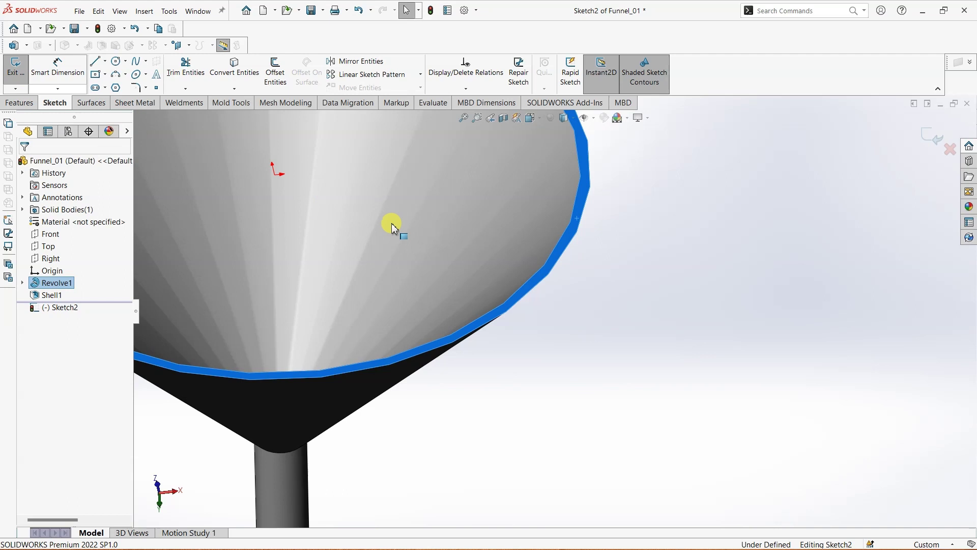
pyautogui.press('f')
pyautogui.rightClick(64, 311)
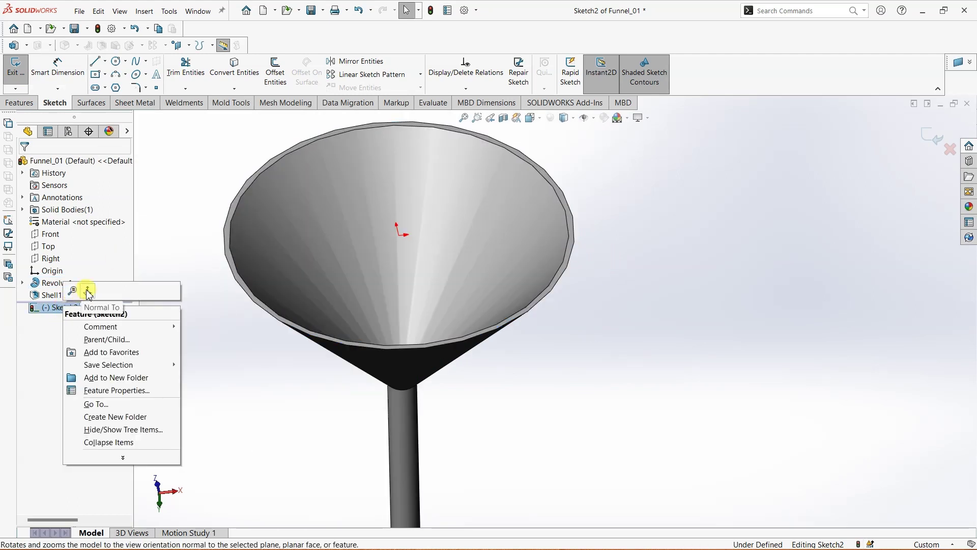
pyautogui.click(82, 289)
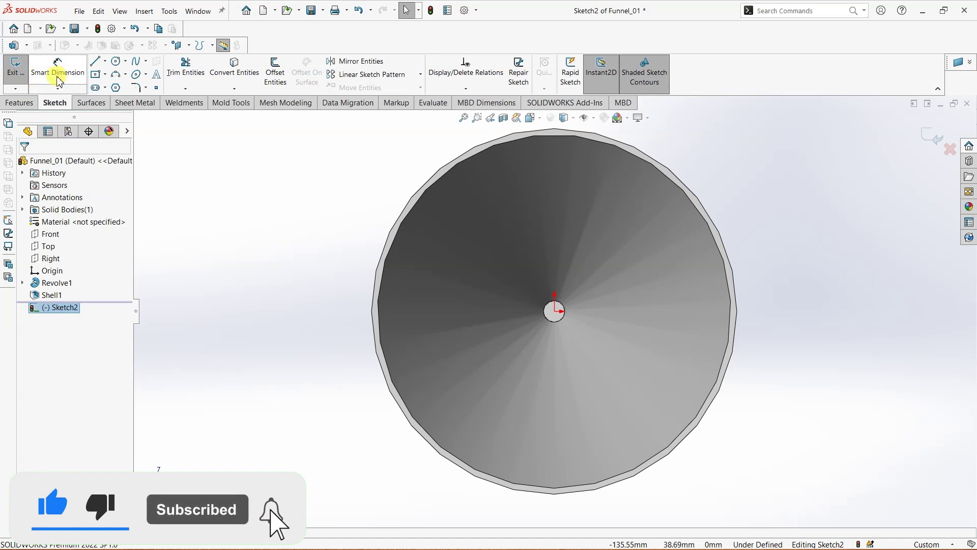
pyautogui.click(399, 227)
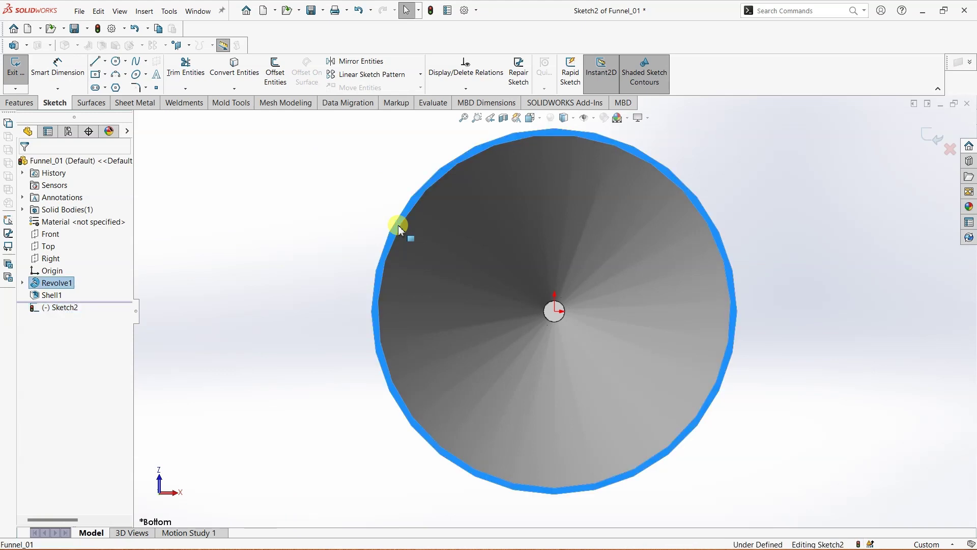
pyautogui.click(246, 76)
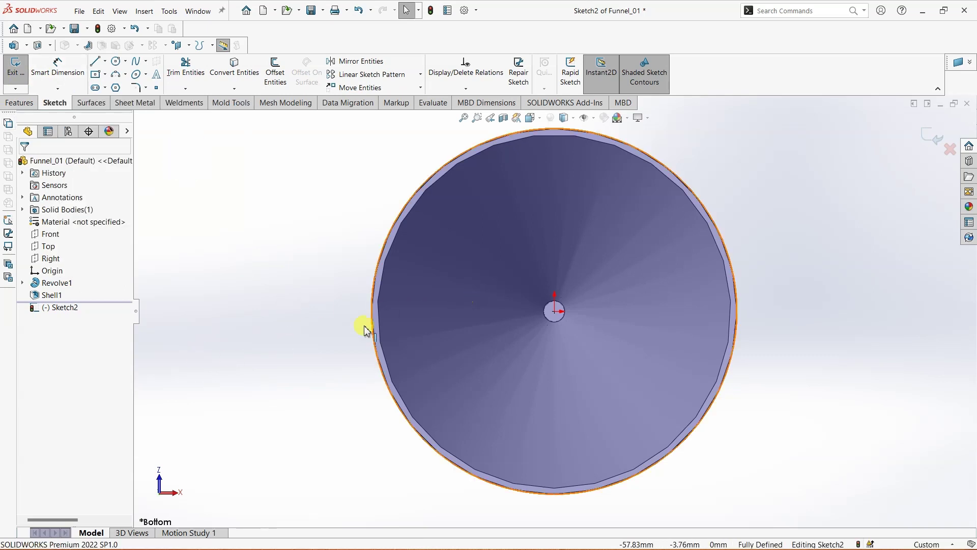
# Step: Convert the 120 mm circular rim edge into Sketch2 and verify the circle's size
pyautogui.click(379, 295)
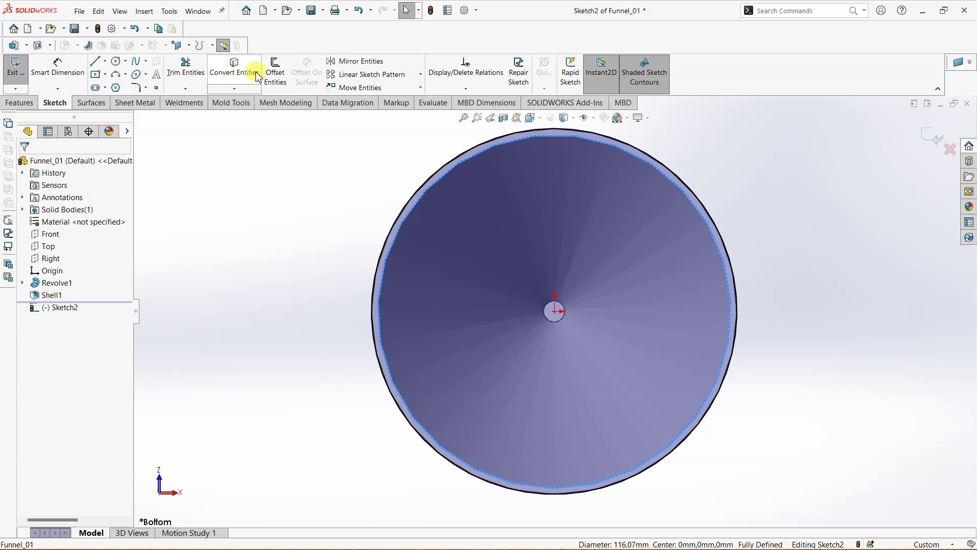
pyautogui.click(234, 74)
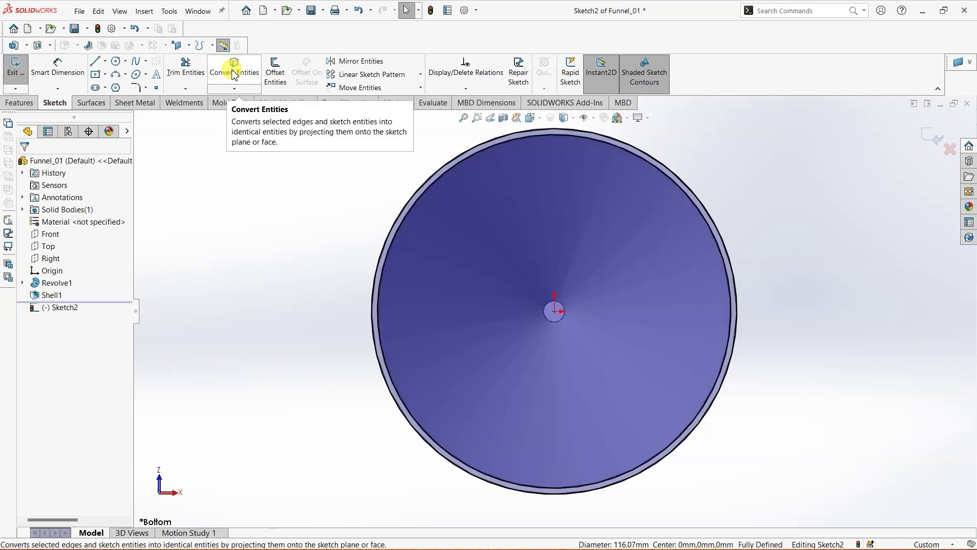
pyautogui.click(374, 295)
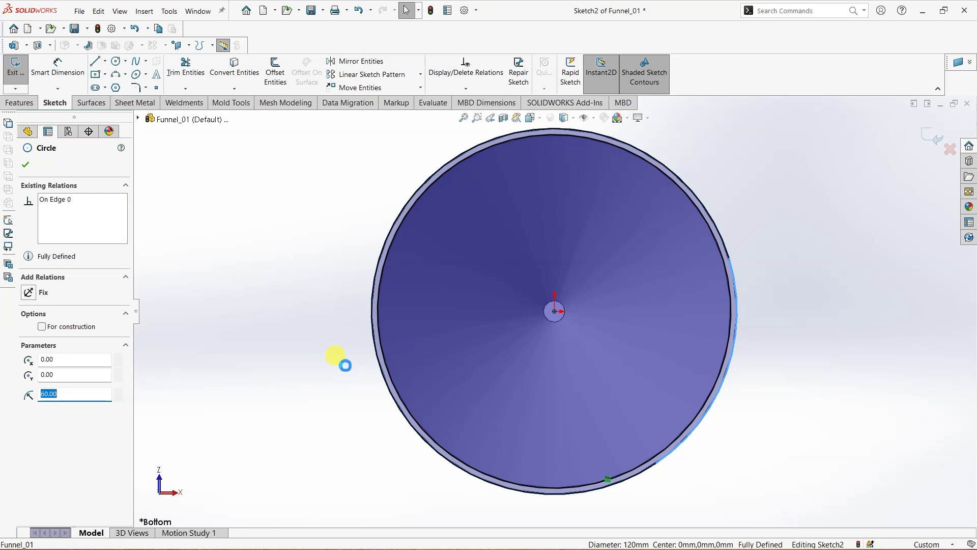
pyautogui.click(345, 365)
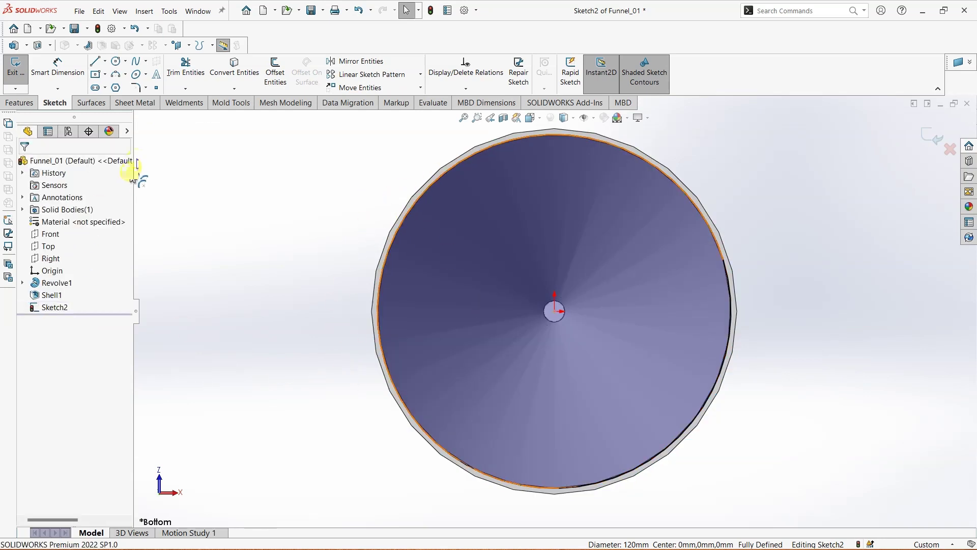
pyautogui.click(306, 175)
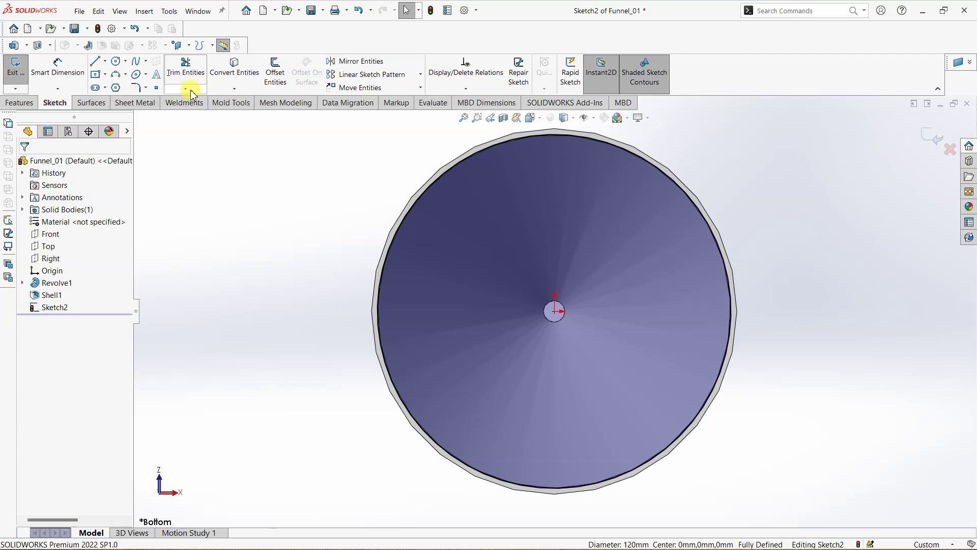
# Step: Offset the rim circle 10.00 mm outward in Sketch2, then orbit to check it
pyautogui.click(274, 76)
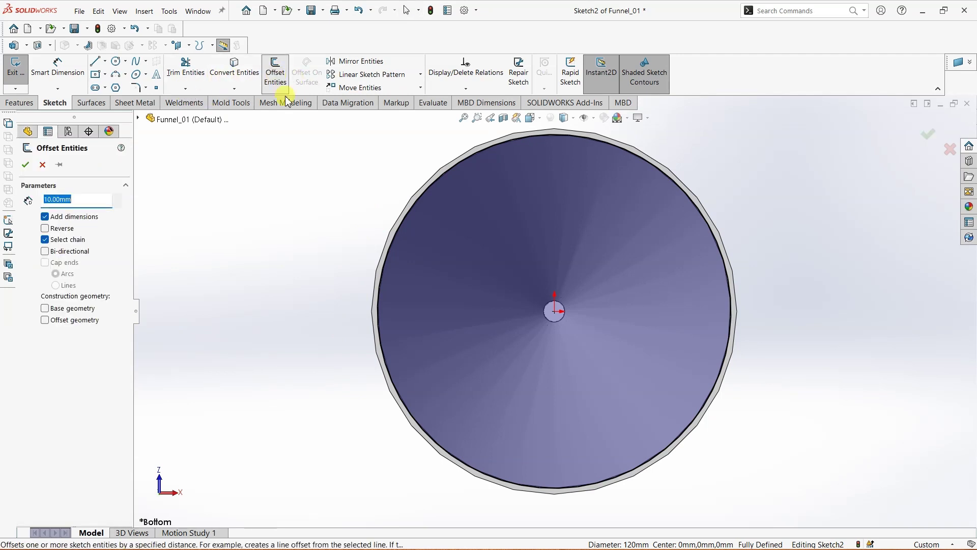
pyautogui.click(390, 253)
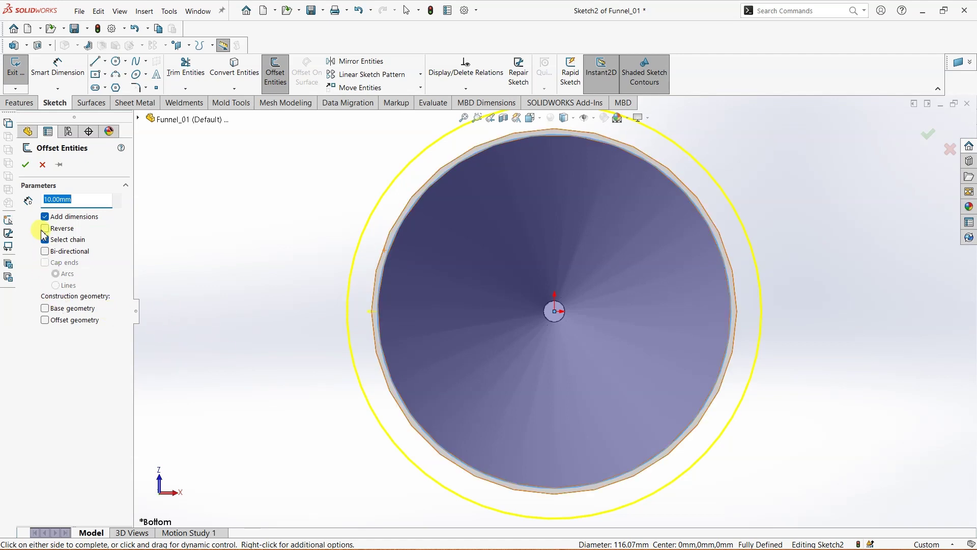
pyautogui.click(26, 164)
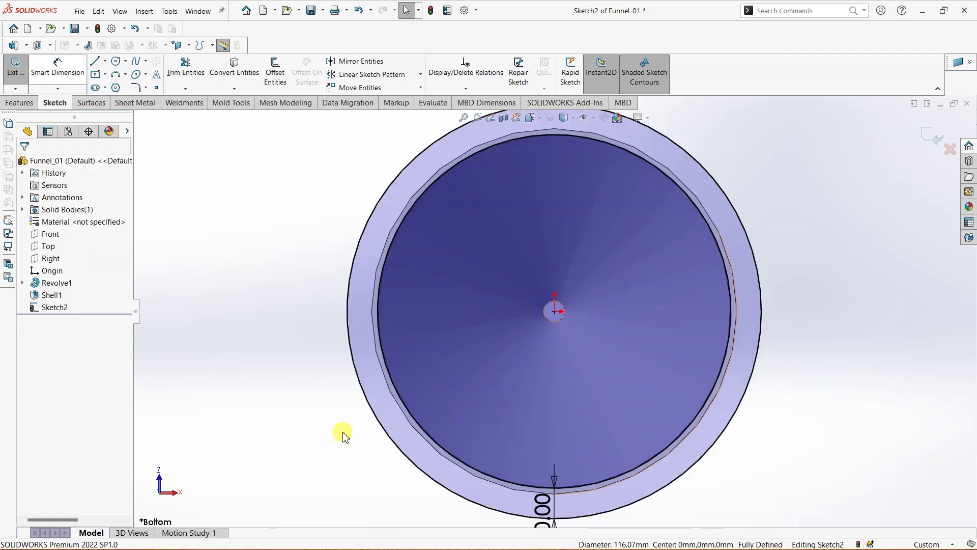
pyautogui.moveTo(331, 327)
pyautogui.mouseDown(button='middle')
pyautogui.moveTo(320, 308)
pyautogui.moveTo(316, 339)
pyautogui.mouseUp(button='middle')
pyautogui.moveTo(318, 297); pyautogui.dragTo(320, 351, button='middle')
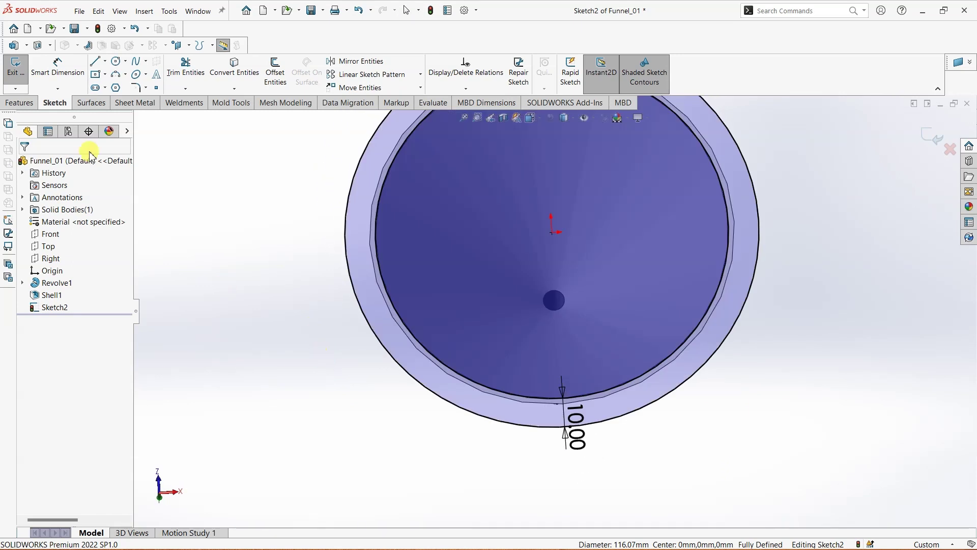
# Step: Extrude the Sketch2 ring as Boss-Extrude1 with a Blind depth of 1.50 mm
pyautogui.click(21, 103)
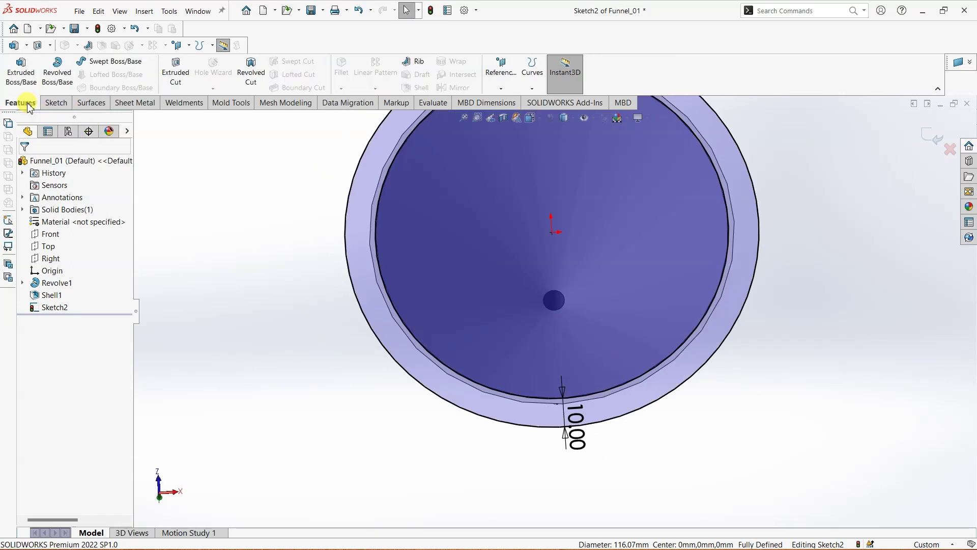
pyautogui.click(23, 79)
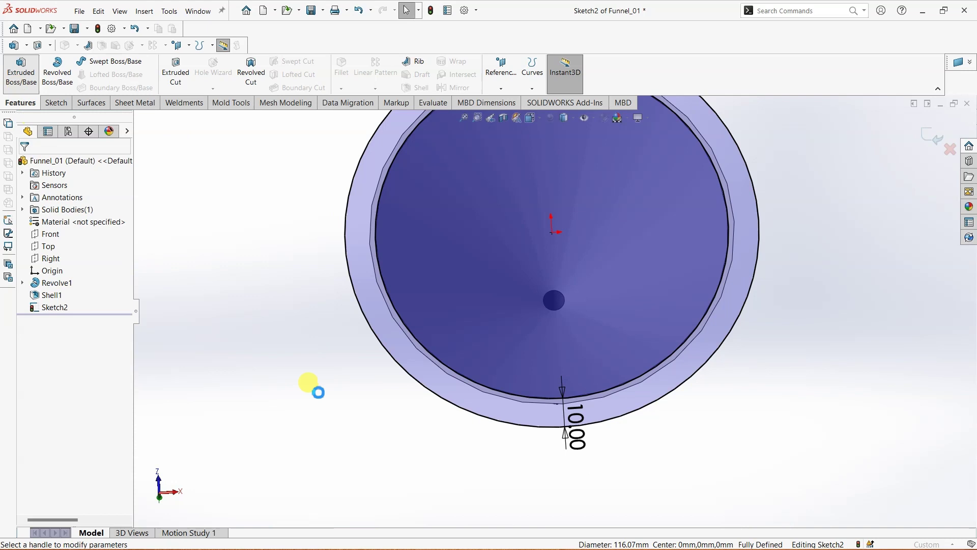
pyautogui.moveTo(332, 407); pyautogui.dragTo(301, 243, button='middle')
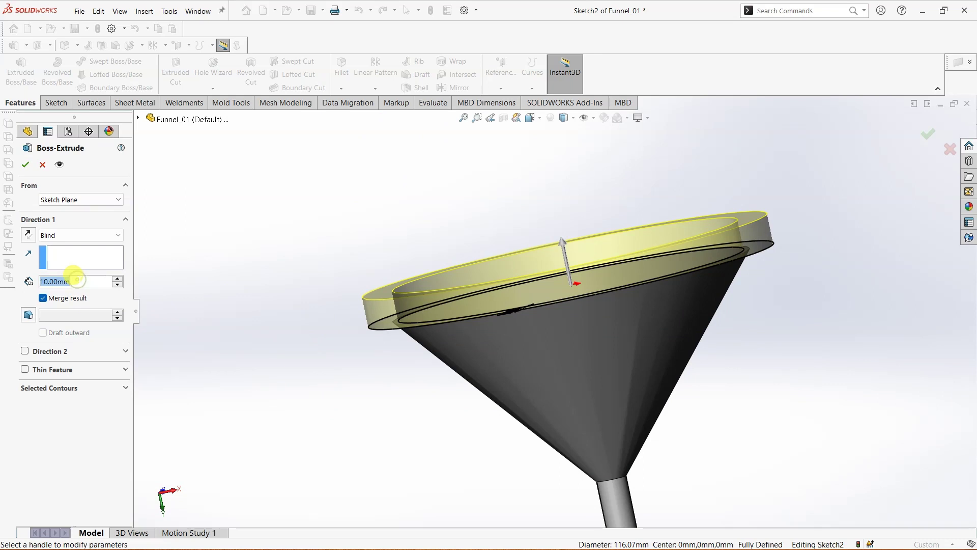
pyautogui.write('1.5')
pyautogui.press('Return')
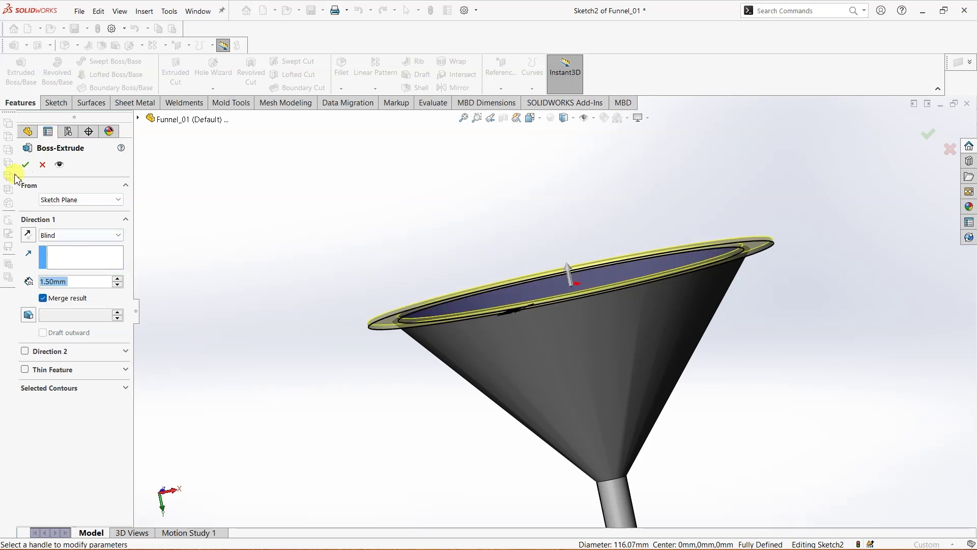
pyautogui.click(27, 165)
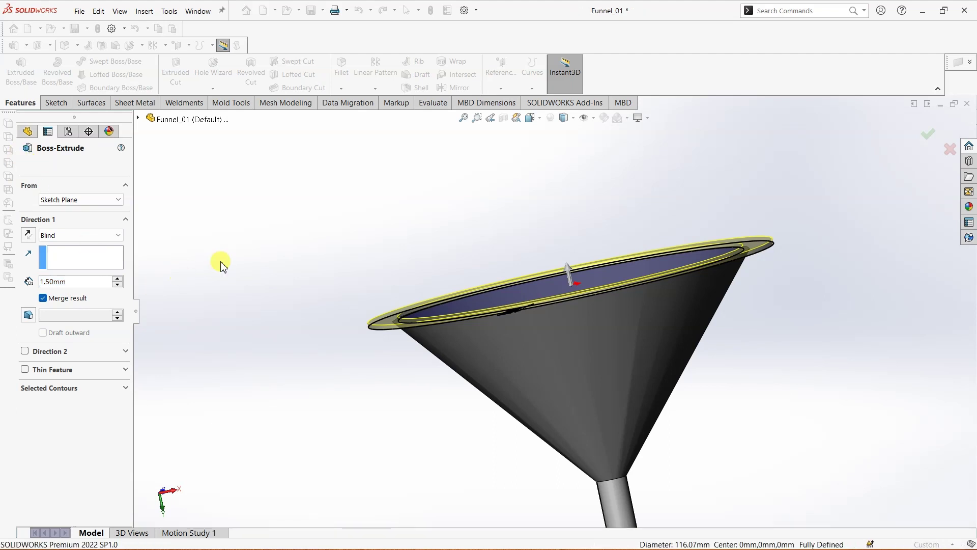
pyautogui.moveTo(794, 206); pyautogui.dragTo(780, 382, button='middle')
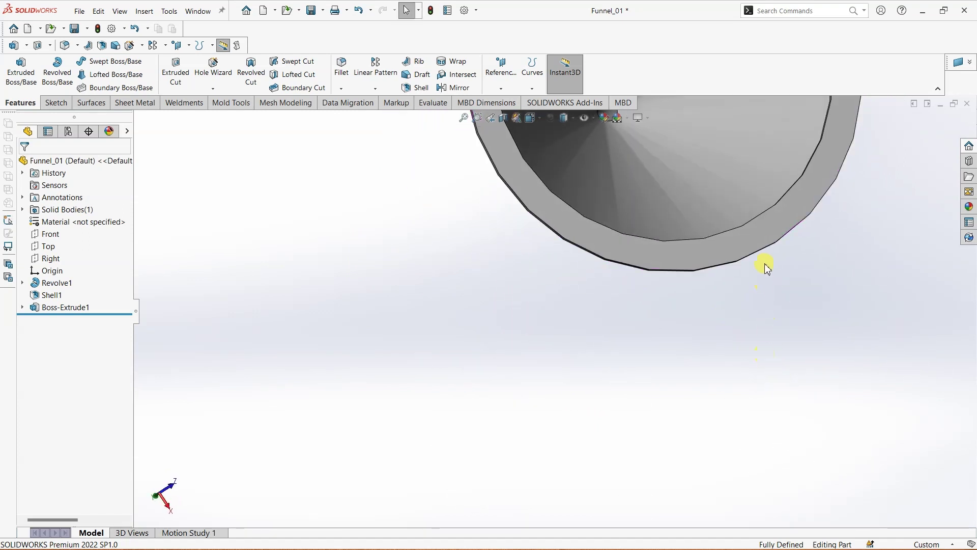
# Step: Start Sketch3 on the lip's flat face and turn the view Normal To it
pyautogui.rightClick(767, 230)
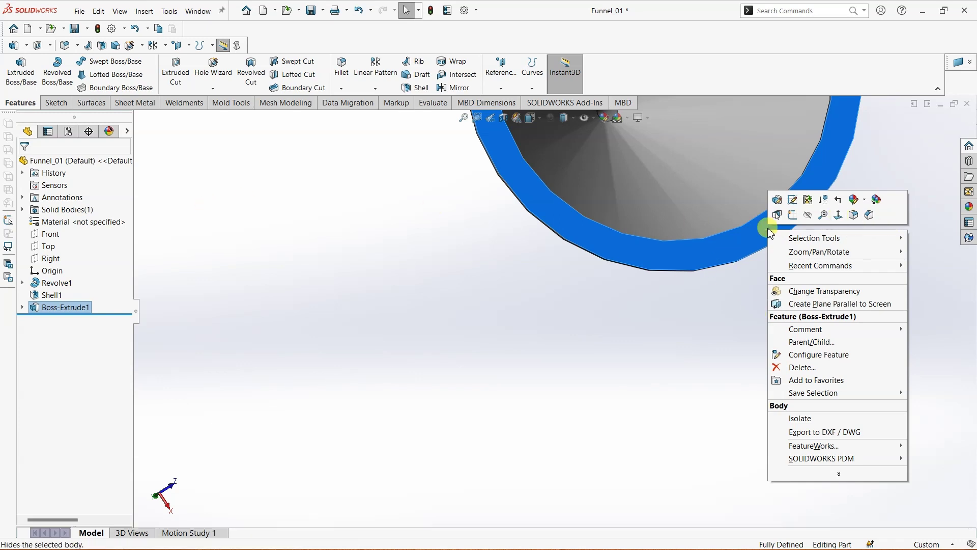
pyautogui.click(790, 216)
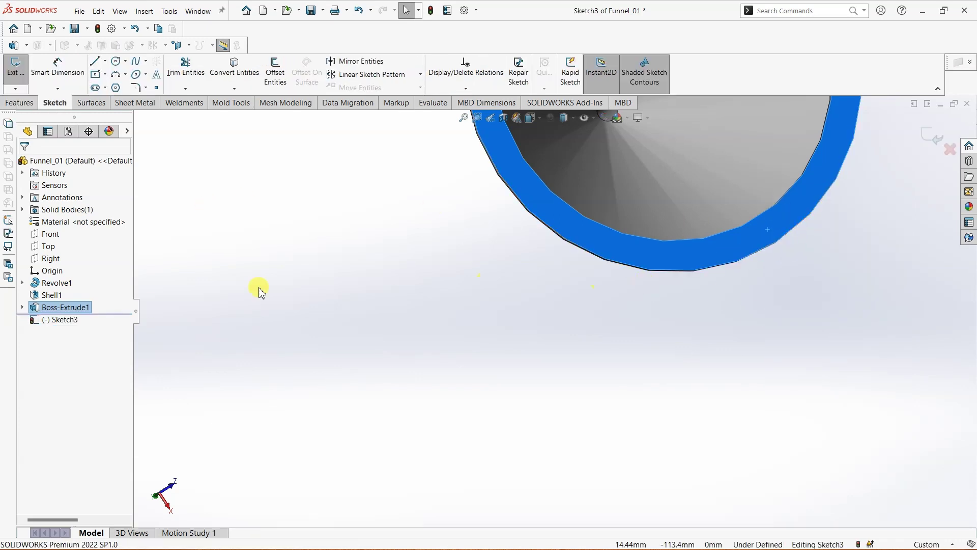
pyautogui.rightClick(60, 321)
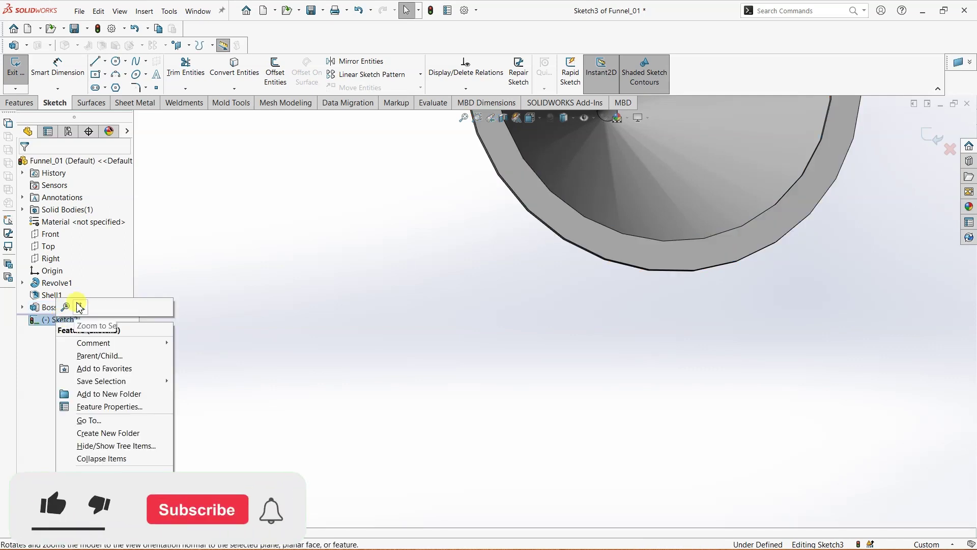
pyautogui.click(80, 308)
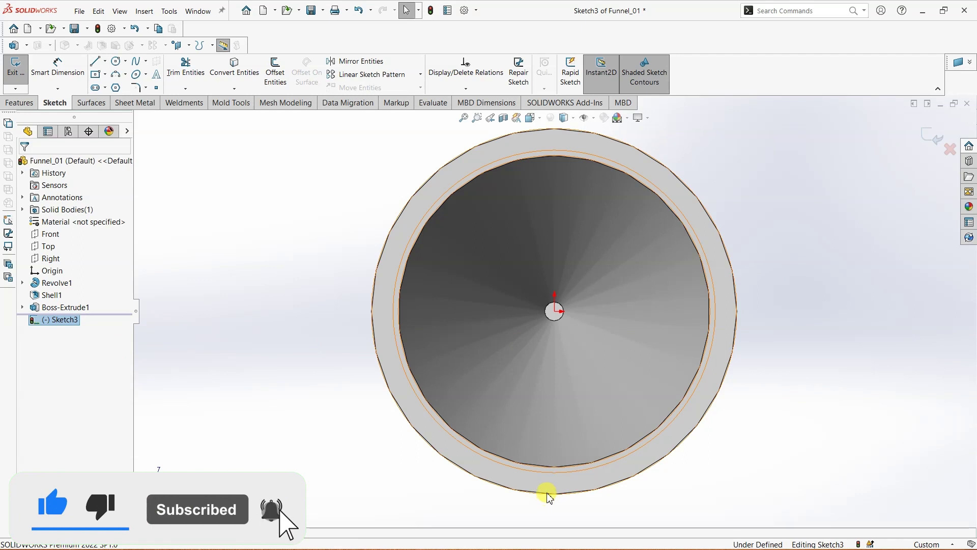
# Step: Convert the lip's outer edge into a 136.07 mm circle in Sketch3
pyautogui.click(518, 491)
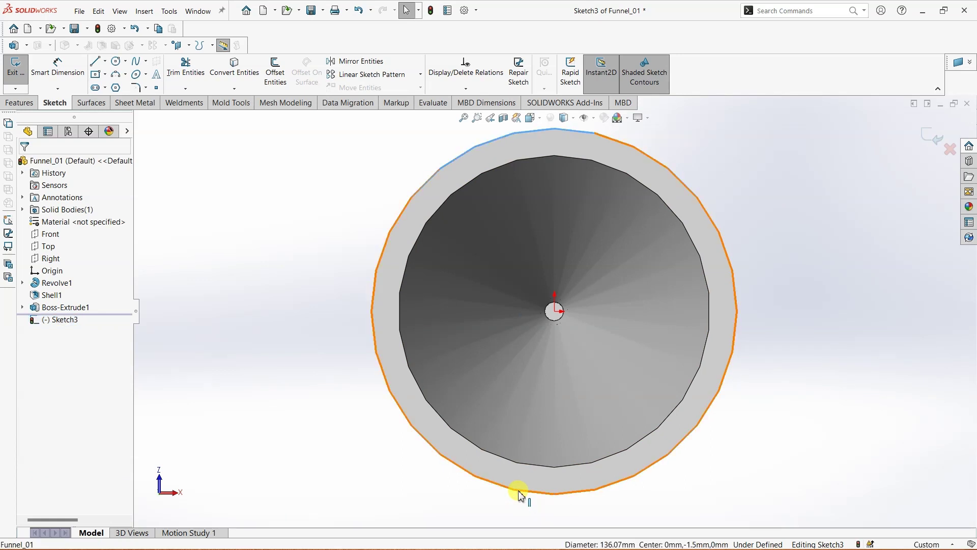
pyautogui.click(243, 74)
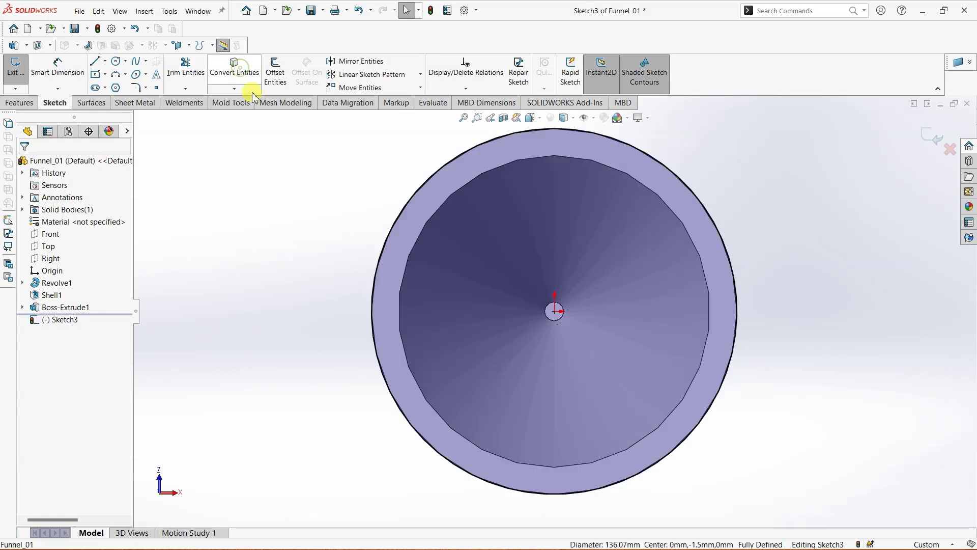
pyautogui.scroll(4, 748, 392)
pyautogui.scroll(-3, 676, 374)
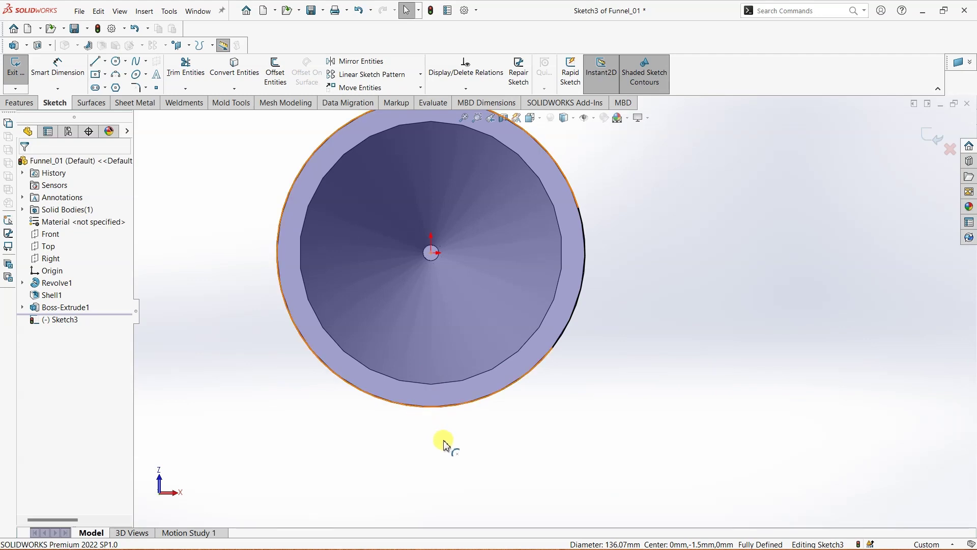
pyautogui.scroll(-1, 391, 431)
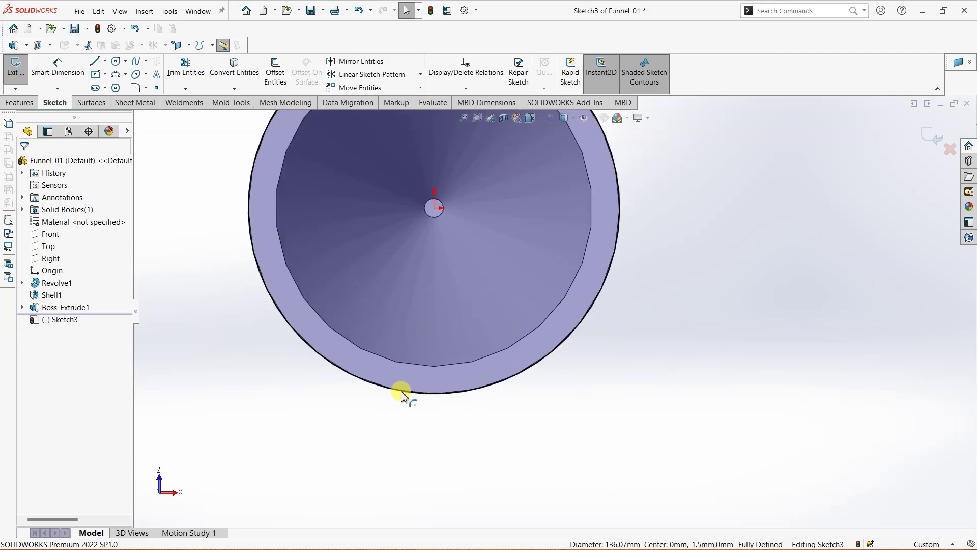
# Step: Draw a vertical line about 20 mm down from the lip's bottom edge
pyautogui.click(96, 65)
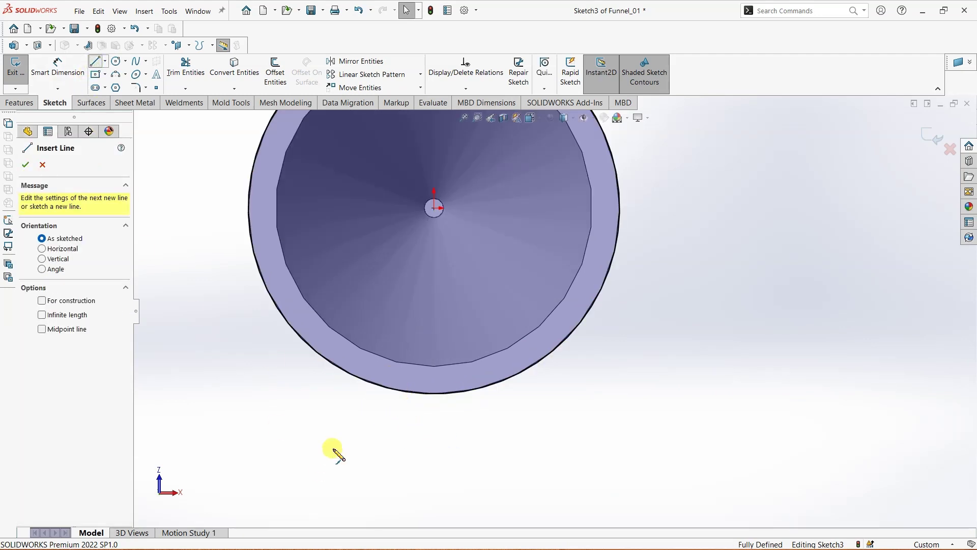
pyautogui.click(414, 392)
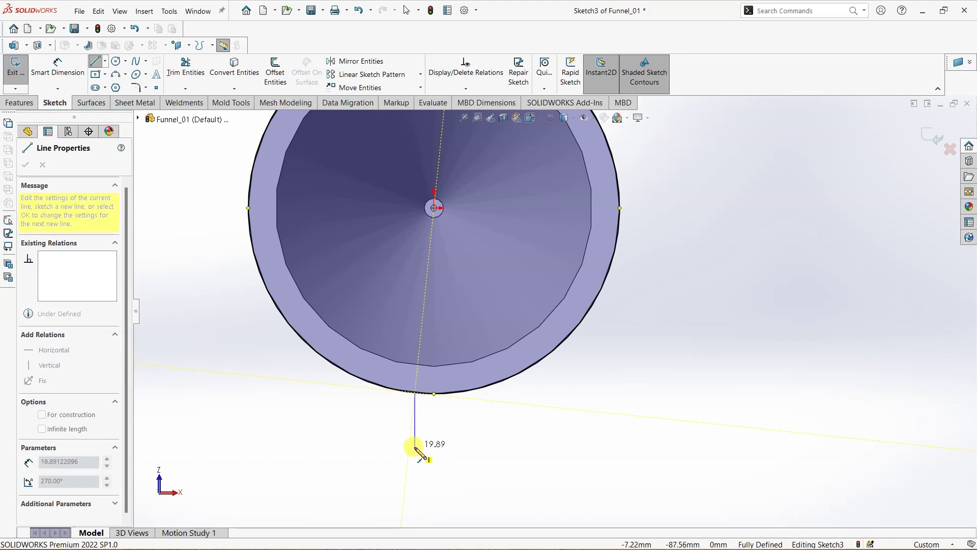
pyautogui.click(414, 446)
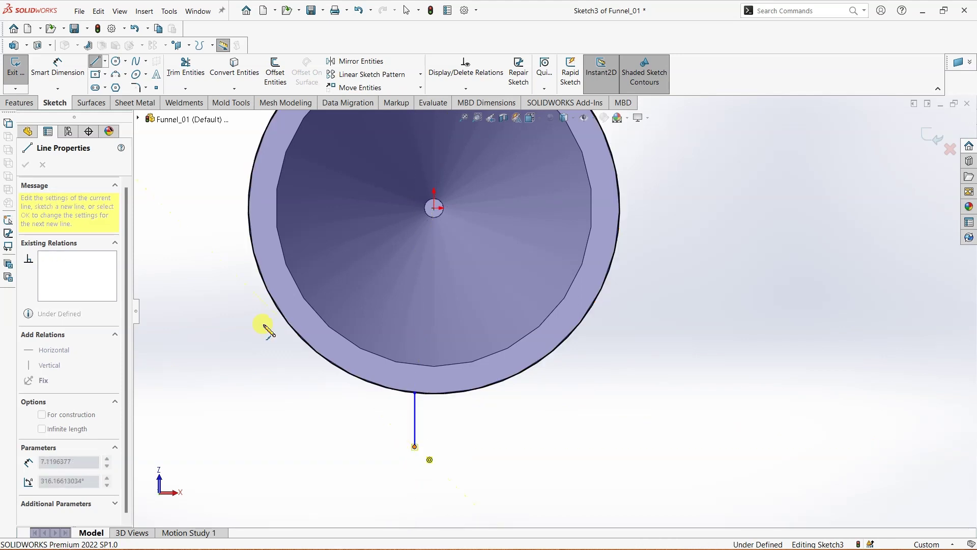
pyautogui.click(116, 75)
pyautogui.click(116, 76)
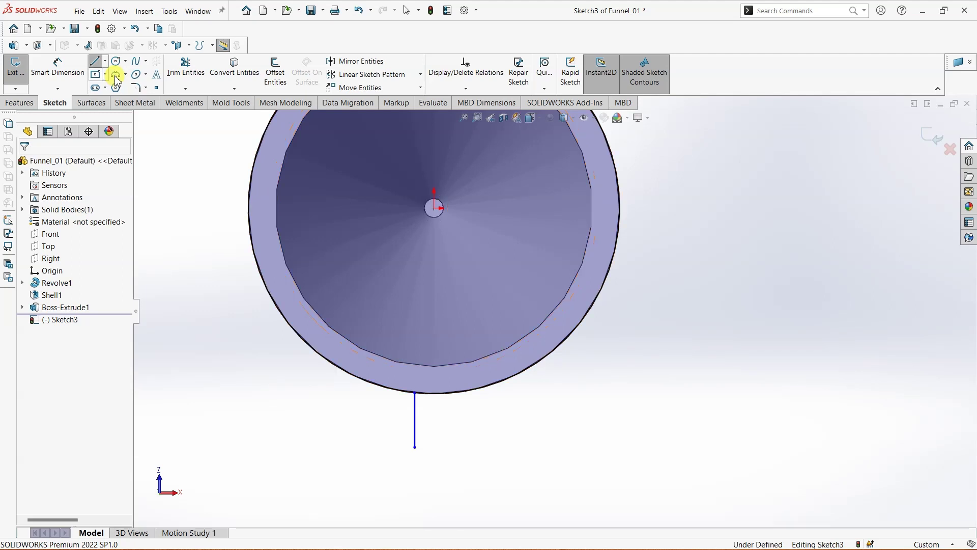
# Step: Add a 3-point arc from the line's lower end, forming the tab's rounded bottom
pyautogui.click(116, 76)
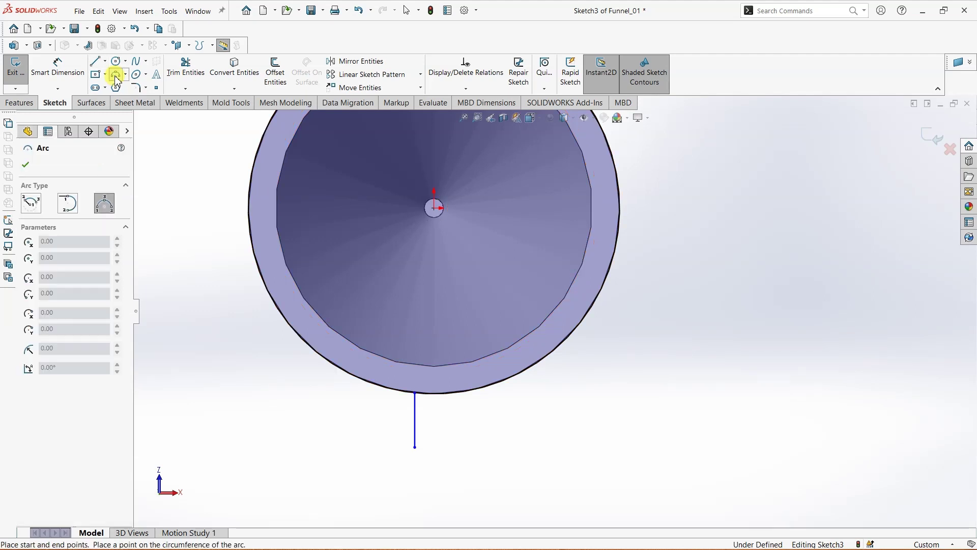
pyautogui.click(414, 447)
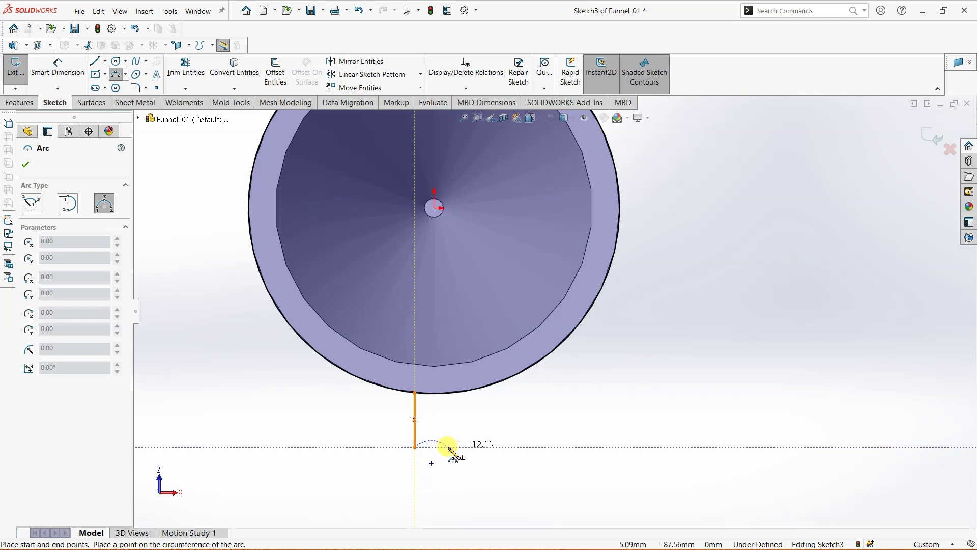
pyautogui.click(448, 447)
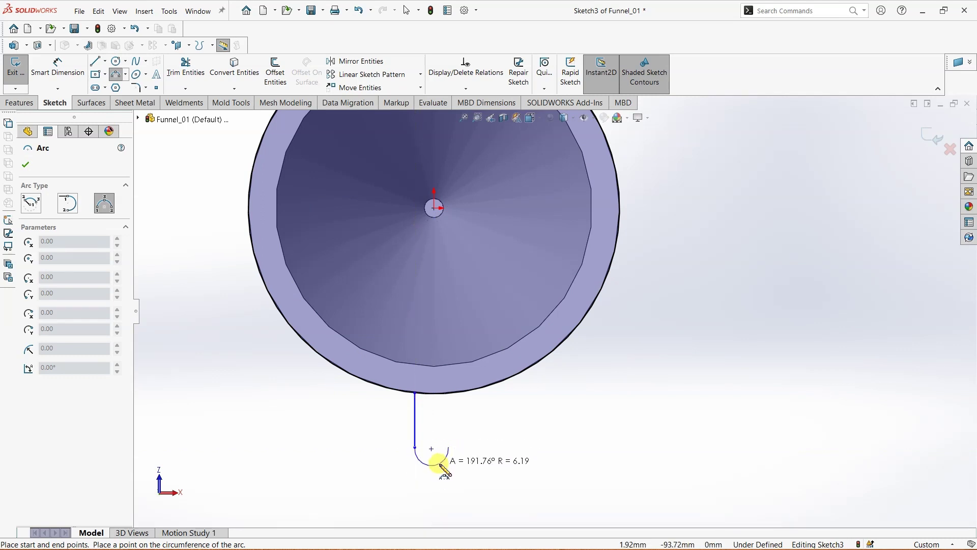
pyautogui.click(444, 473)
pyautogui.press('Escape')
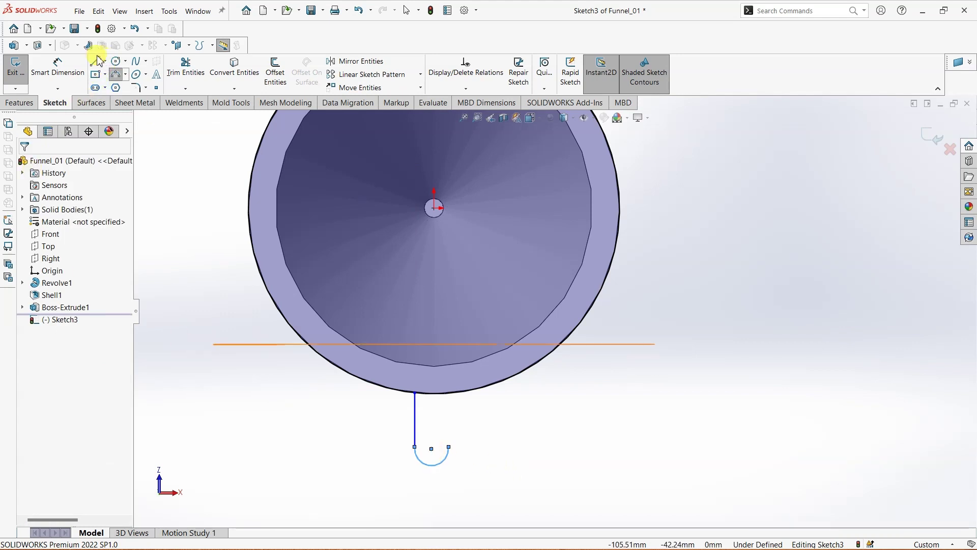
# Step: Draw the second vertical line from the arc's free end up to the lip edge
pyautogui.click(96, 61)
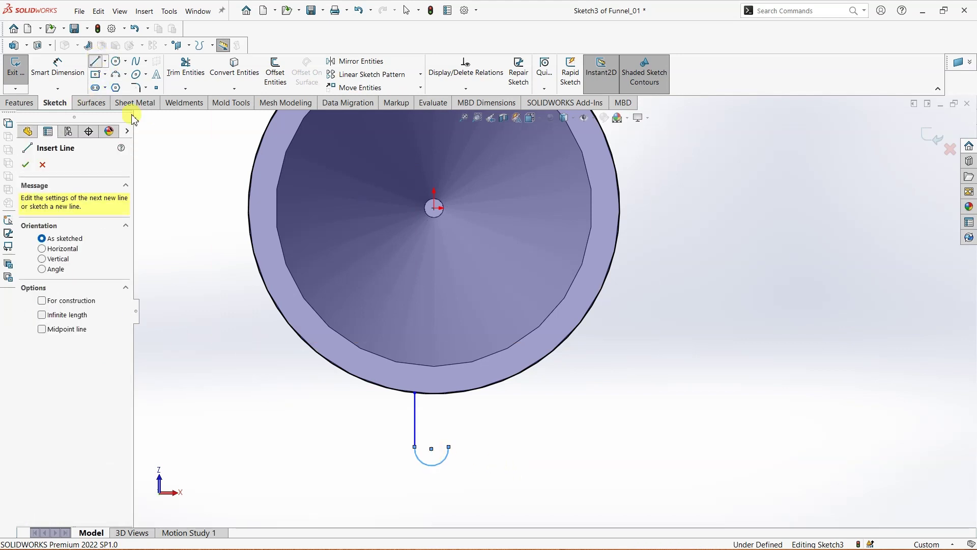
pyautogui.click(448, 448)
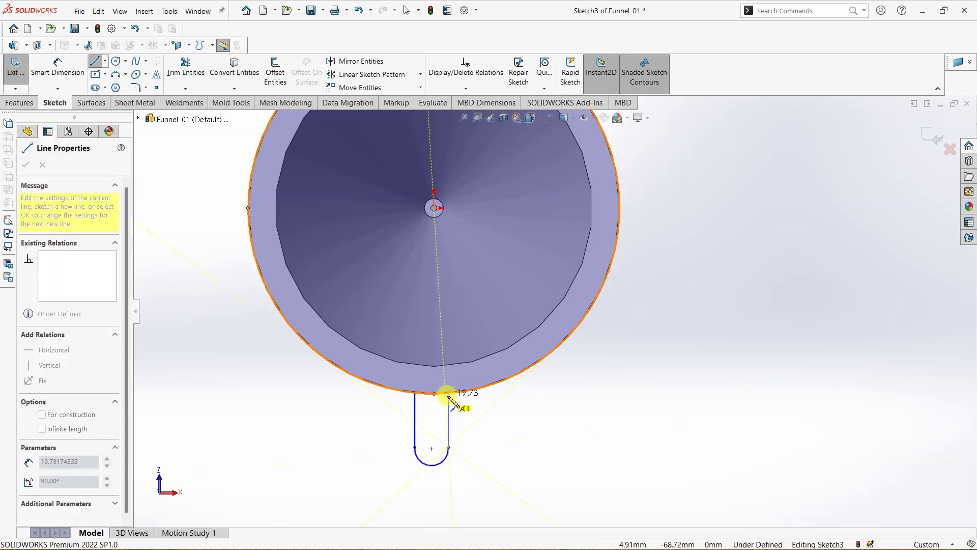
pyautogui.click(448, 392)
pyautogui.press('Escape')
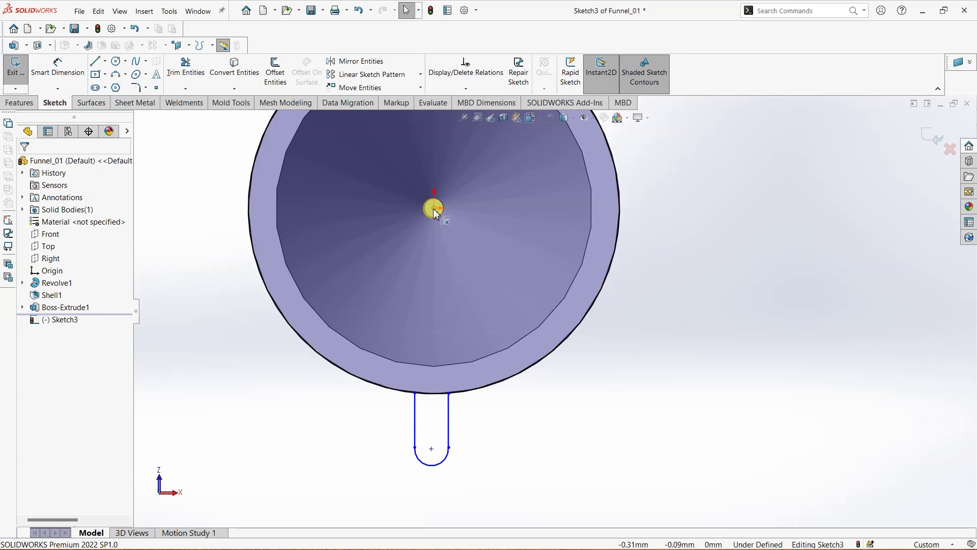
# Step: Make the tab arc (Arc3) tangent to both side lines, Line1 and Line3
pyautogui.click(415, 438)
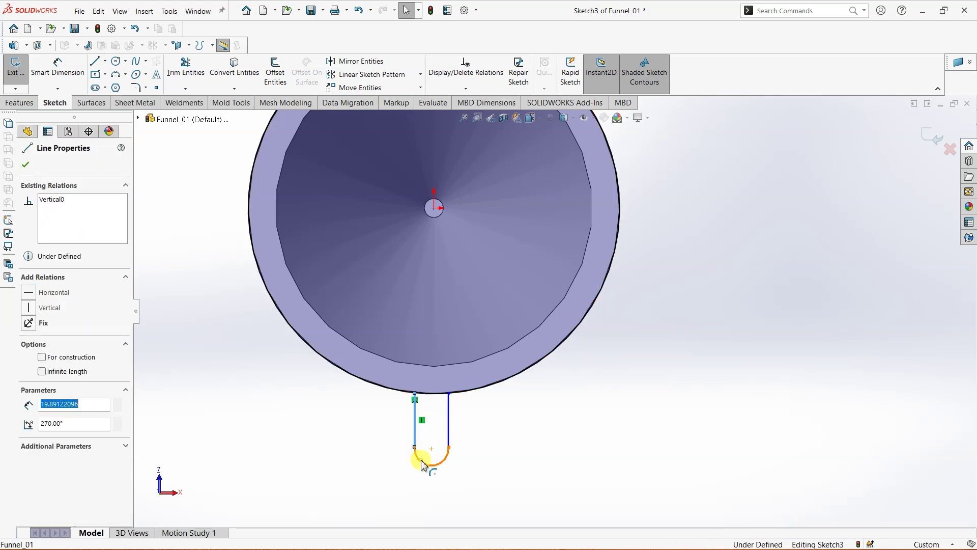
pyautogui.keyDown('ctrl'); pyautogui.click(421, 464); pyautogui.keyUp('ctrl')
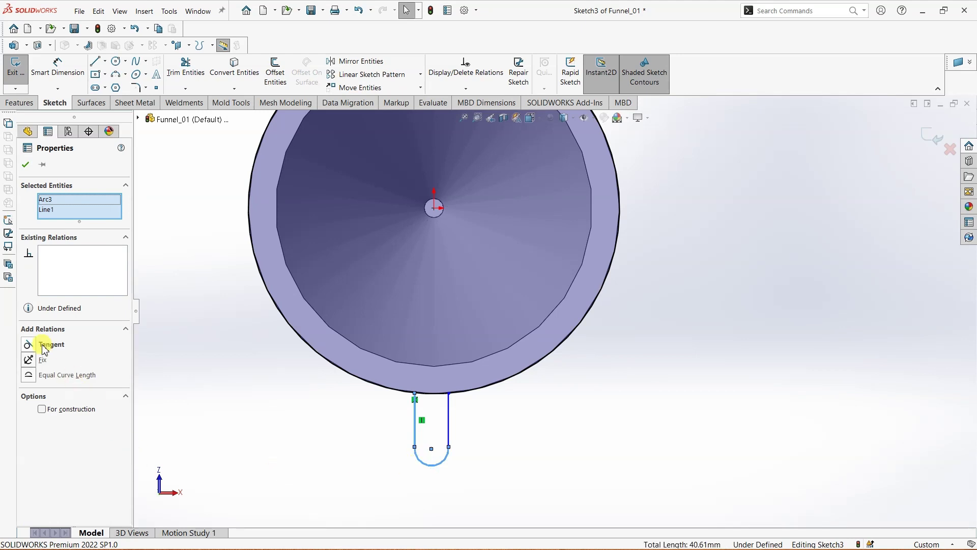
pyautogui.click(30, 345)
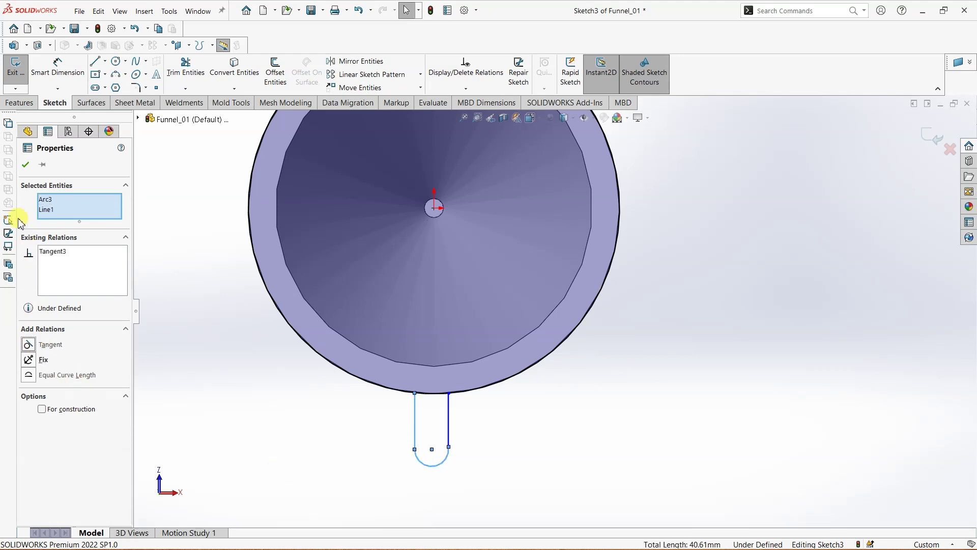
pyautogui.click(26, 164)
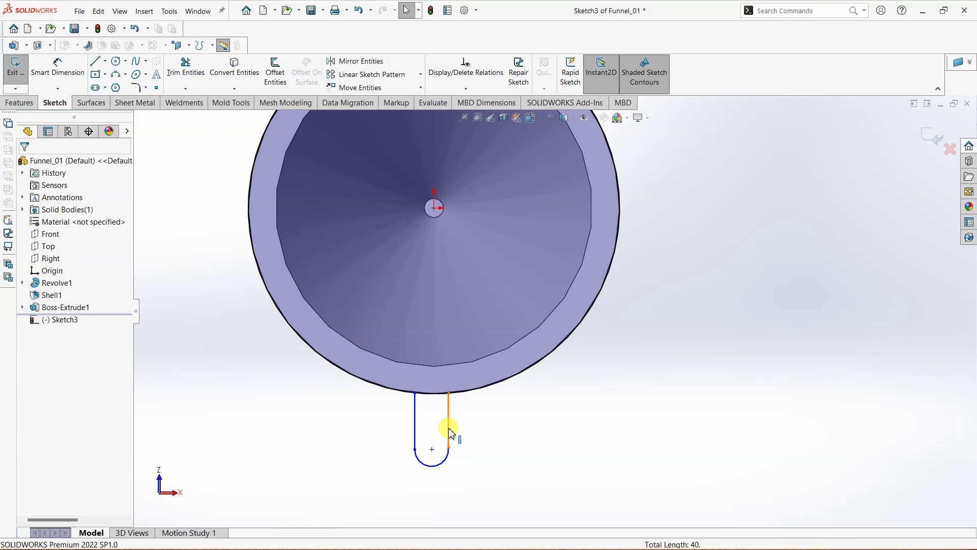
pyautogui.click(449, 430)
pyautogui.keyDown('ctrl'); pyautogui.click(447, 465); pyautogui.keyUp('ctrl')
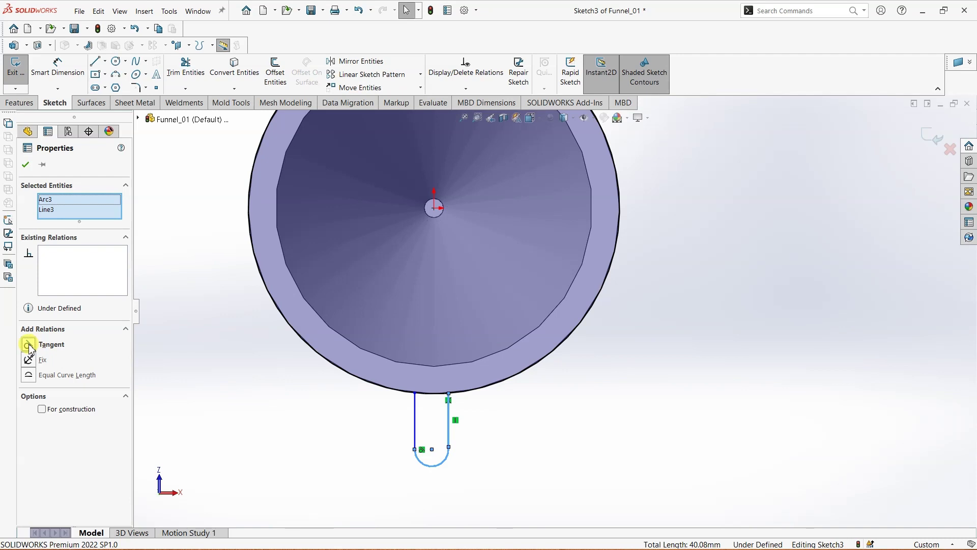
pyautogui.click(28, 345)
pyautogui.click(26, 165)
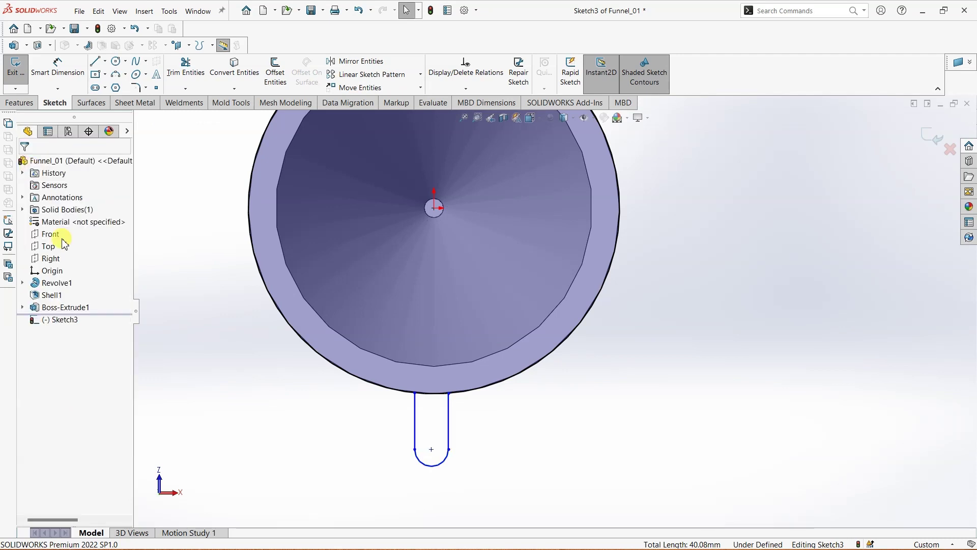
# Step: Add a Vertical relation between the arc's centre point and the origin
pyautogui.click(431, 450)
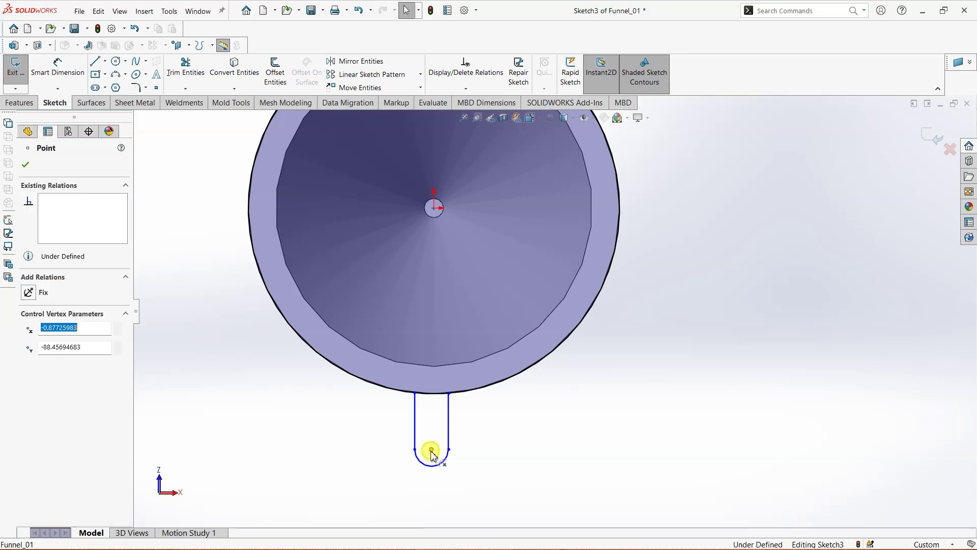
pyautogui.keyDown('ctrl'); pyautogui.click(436, 214); pyautogui.keyUp('ctrl')
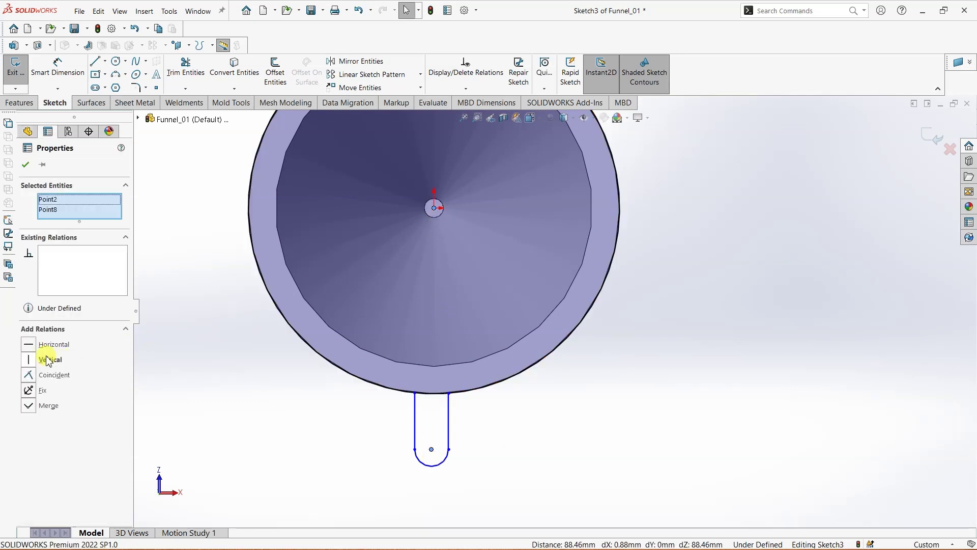
pyautogui.click(29, 360)
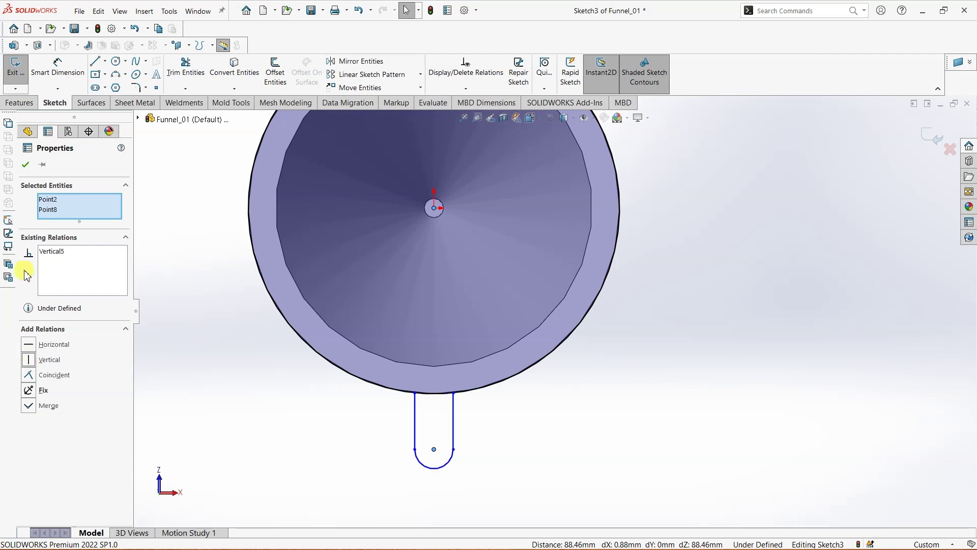
pyautogui.click(26, 164)
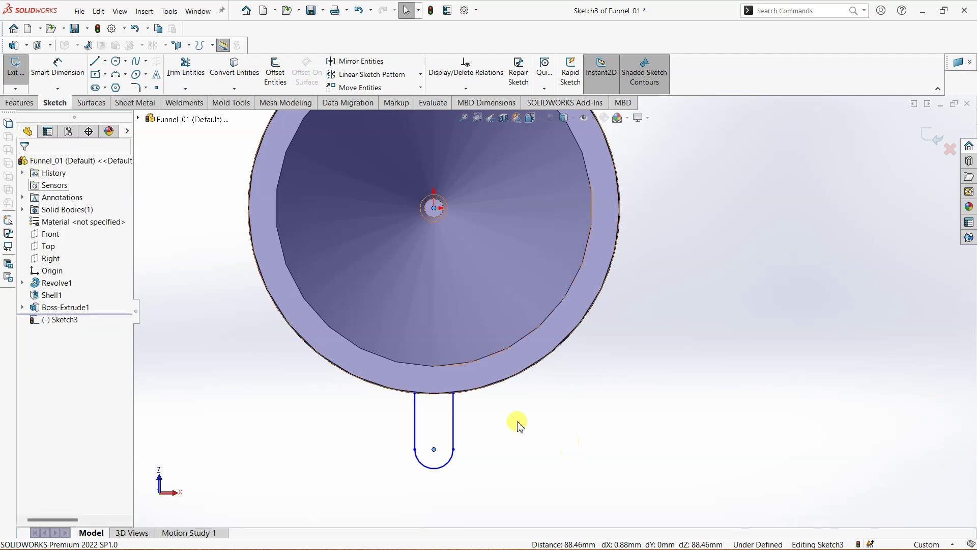
# Step: Dimension the tab's right side to 15 mm and the arc radius to R7.5 mm
pyautogui.click(65, 66)
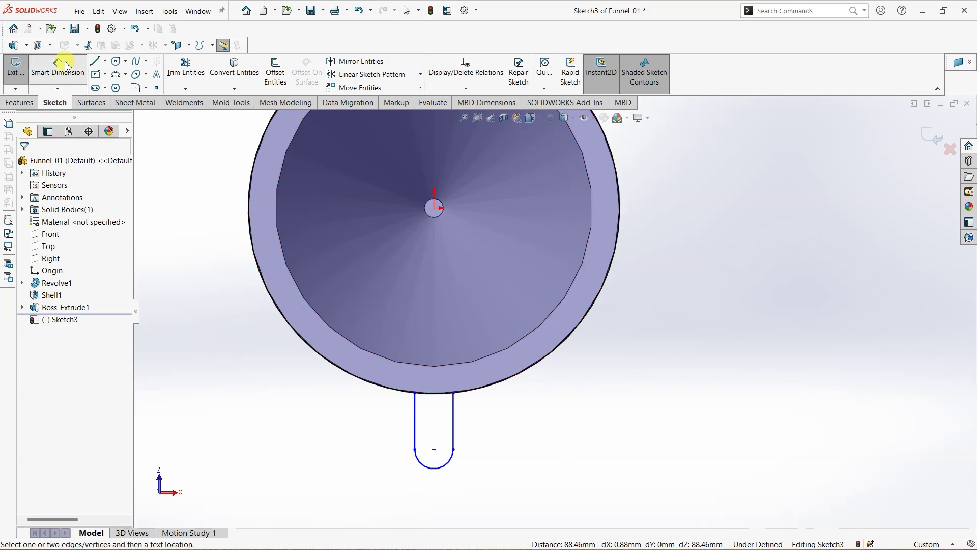
pyautogui.click(454, 422)
pyautogui.click(552, 427)
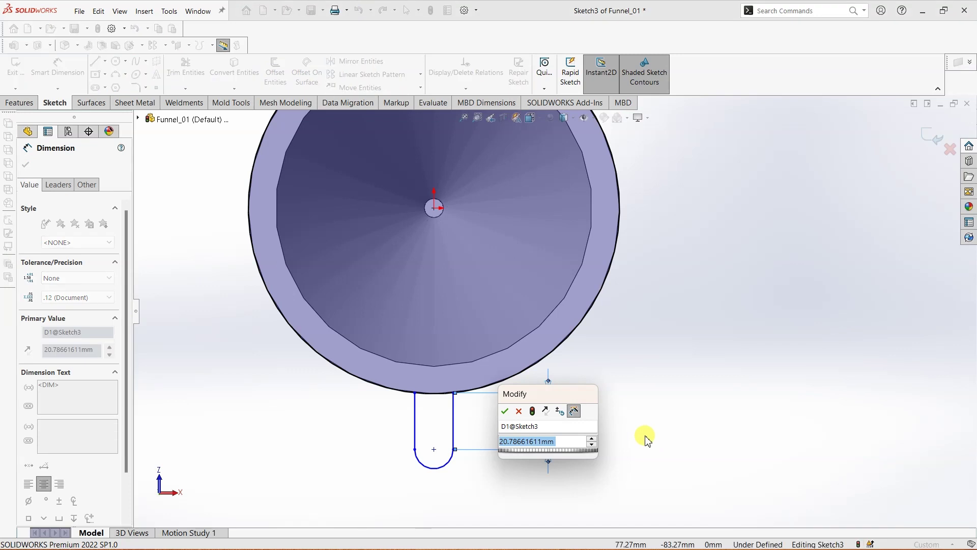
pyautogui.write('15')
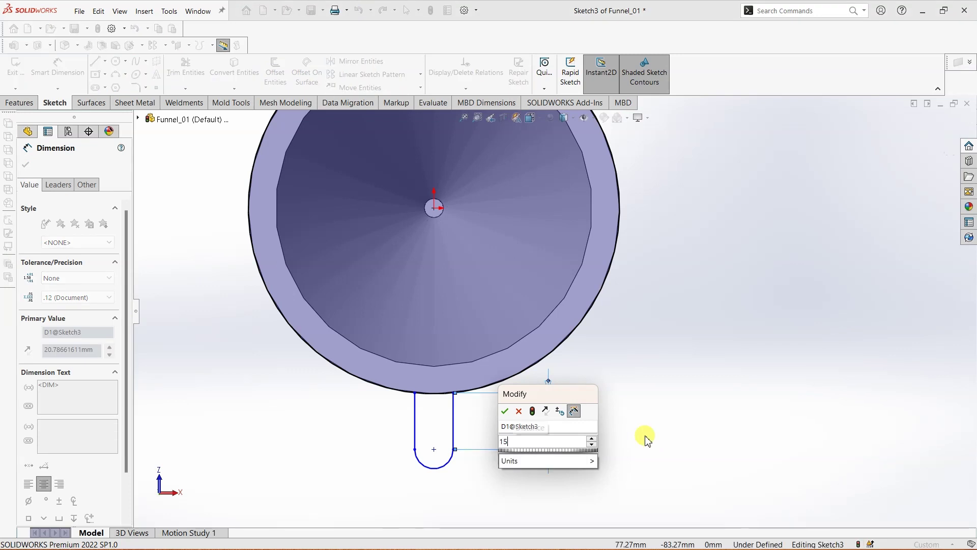
pyautogui.press('Return')
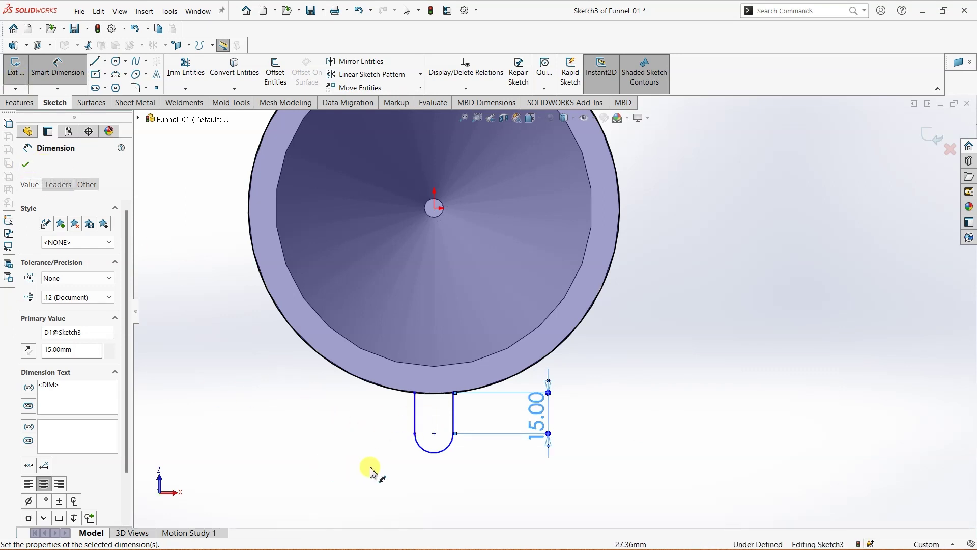
pyautogui.click(451, 450)
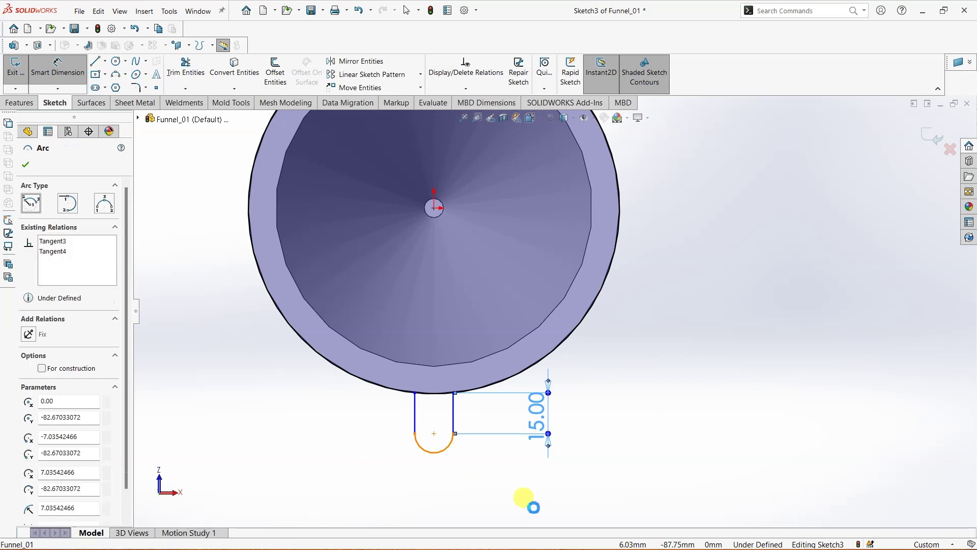
pyautogui.click(586, 502)
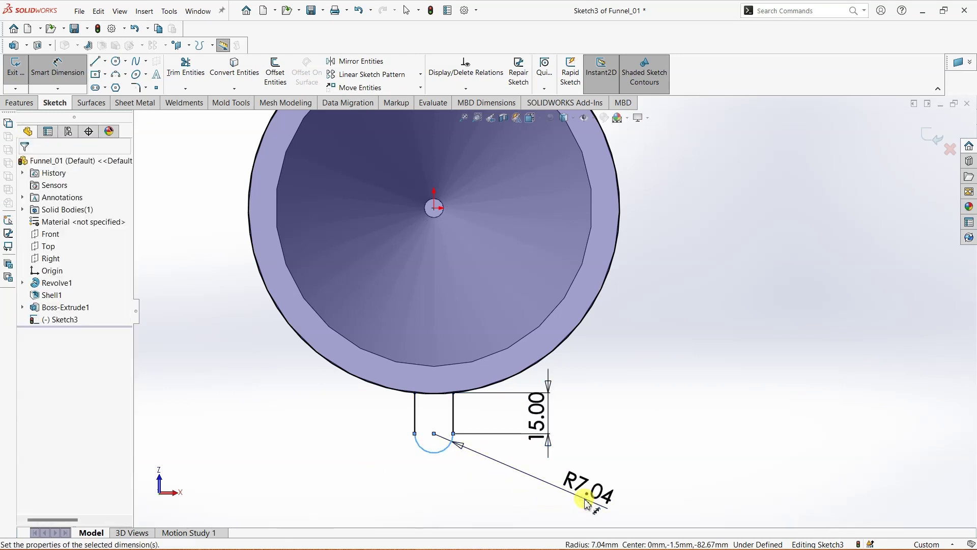
pyautogui.write('7.5')
pyautogui.press('Return')
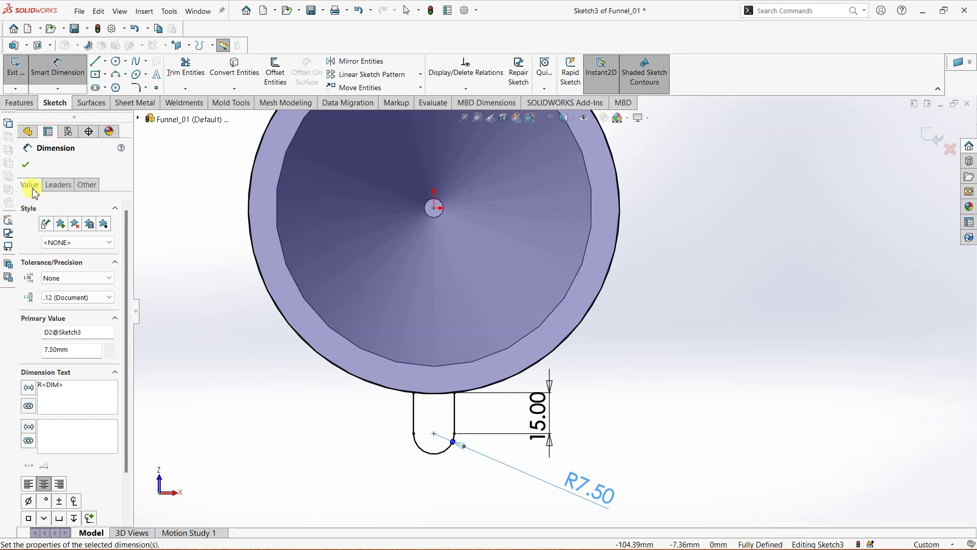
pyautogui.click(28, 168)
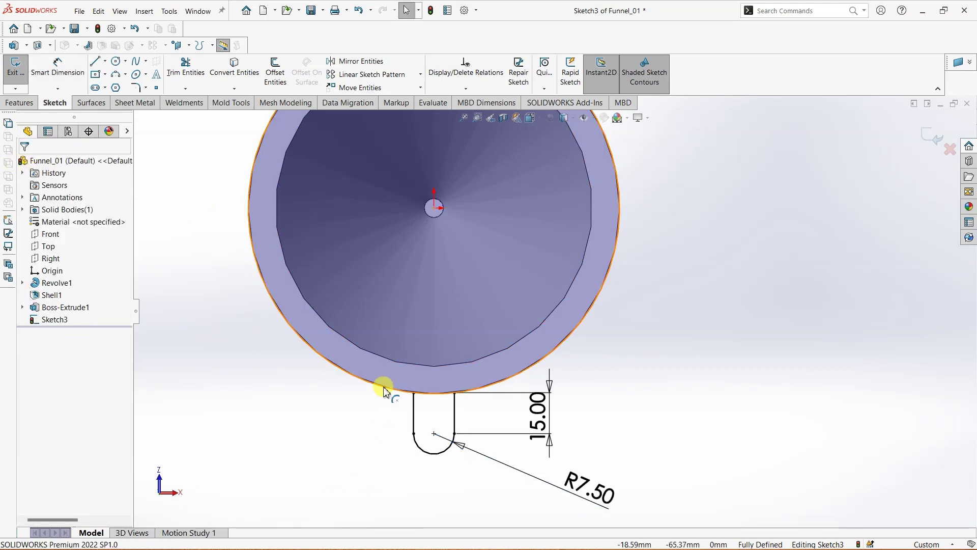
# Step: Power-trim the projected lip circle out of Sketch3, leaving the closed tab profile
pyautogui.click(185, 66)
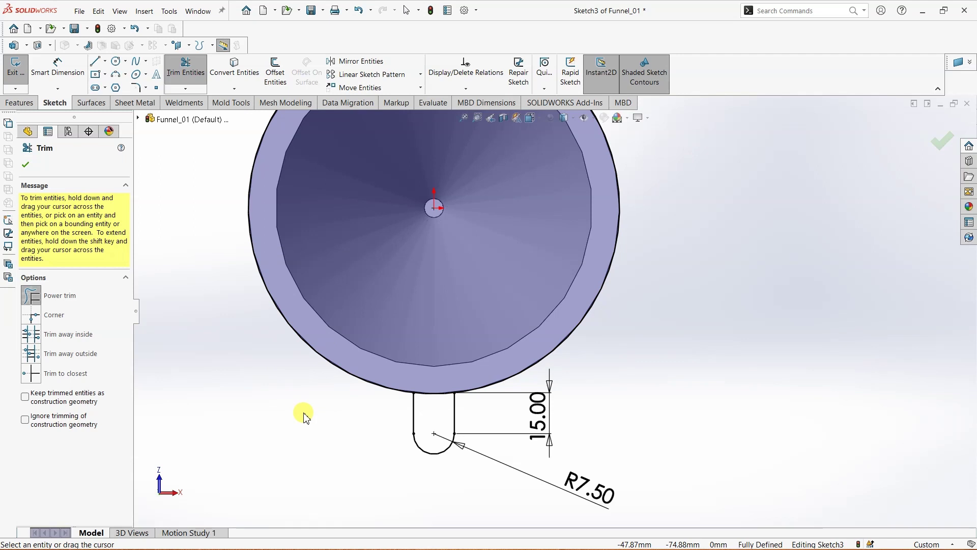
pyautogui.moveTo(307, 392); pyautogui.dragTo(327, 331)
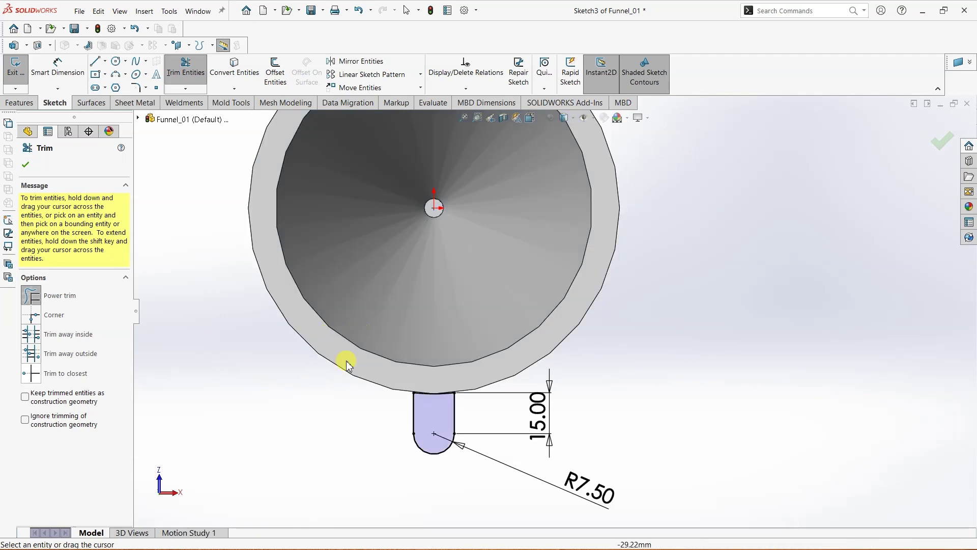
pyautogui.click(24, 160)
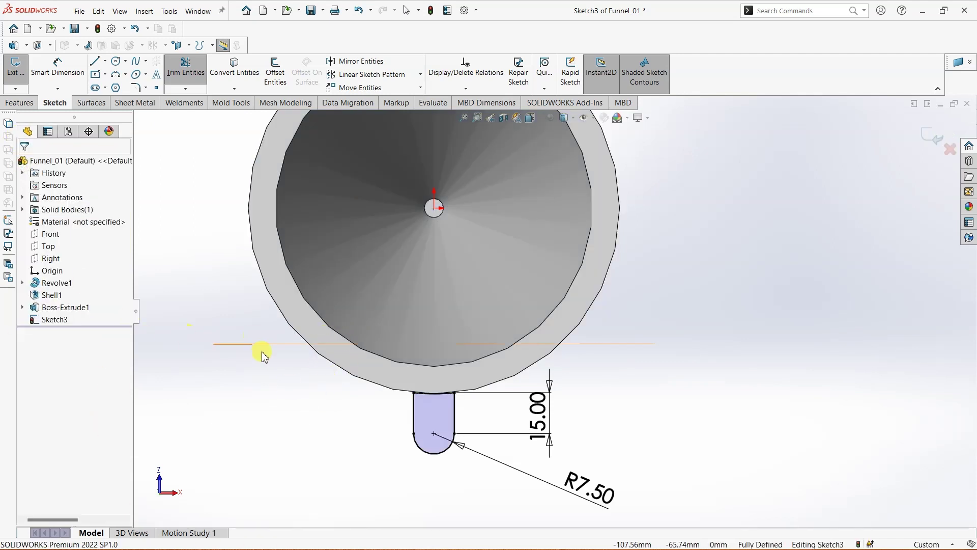
# Step: Extrude the tab sketch 1.50 mm Blind in the reversed direction as Boss-Extrude2
pyautogui.click(18, 103)
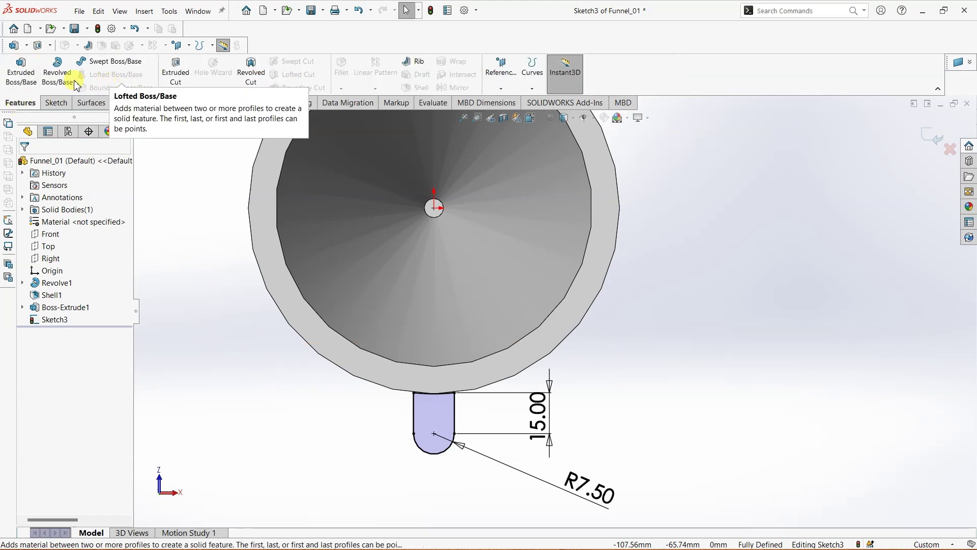
pyautogui.click(32, 80)
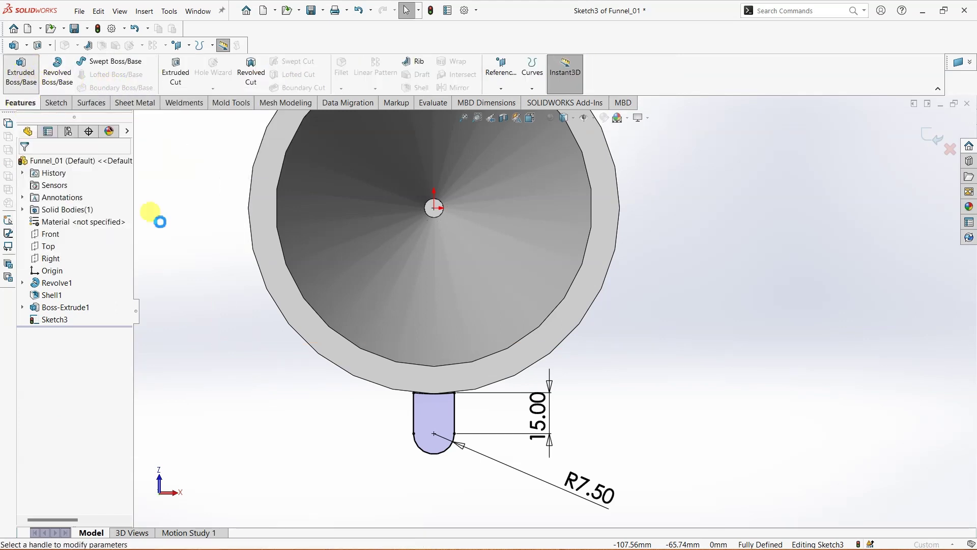
pyautogui.moveTo(297, 414); pyautogui.dragTo(328, 201, button='middle')
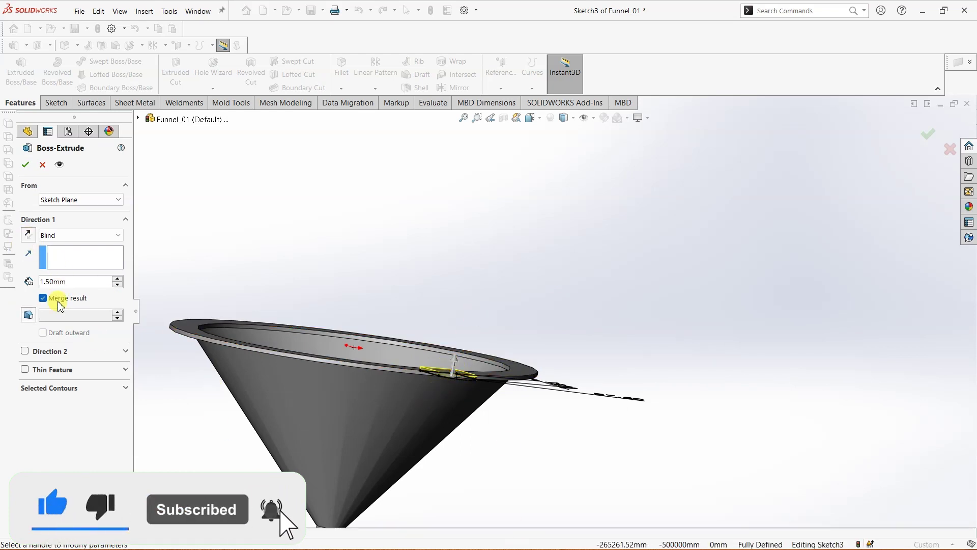
pyautogui.click(29, 235)
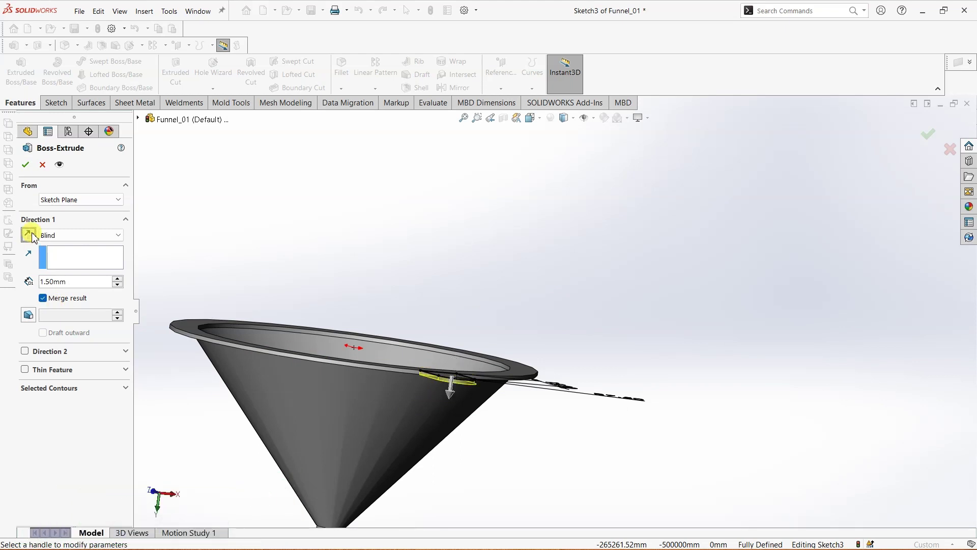
pyautogui.moveTo(653, 264); pyautogui.dragTo(644, 355, button='middle')
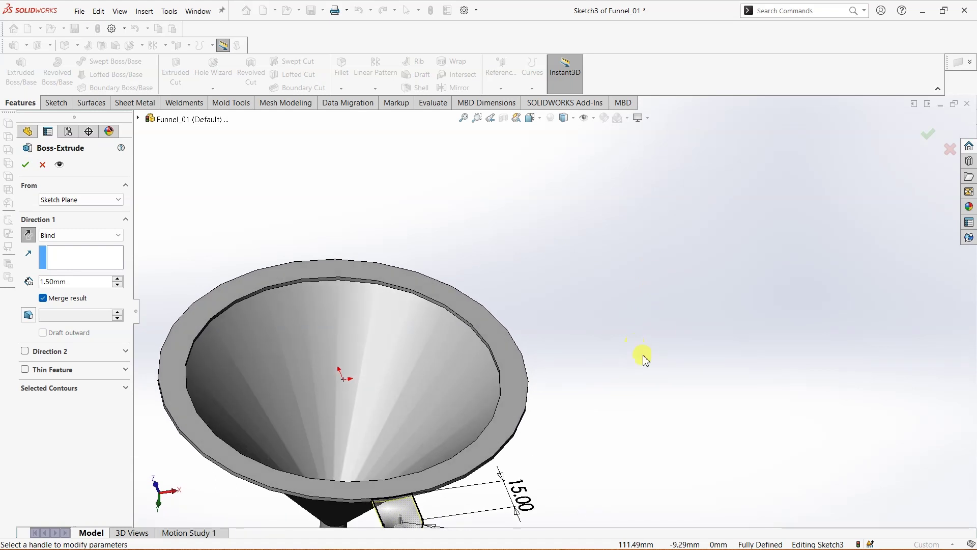
pyautogui.click(26, 164)
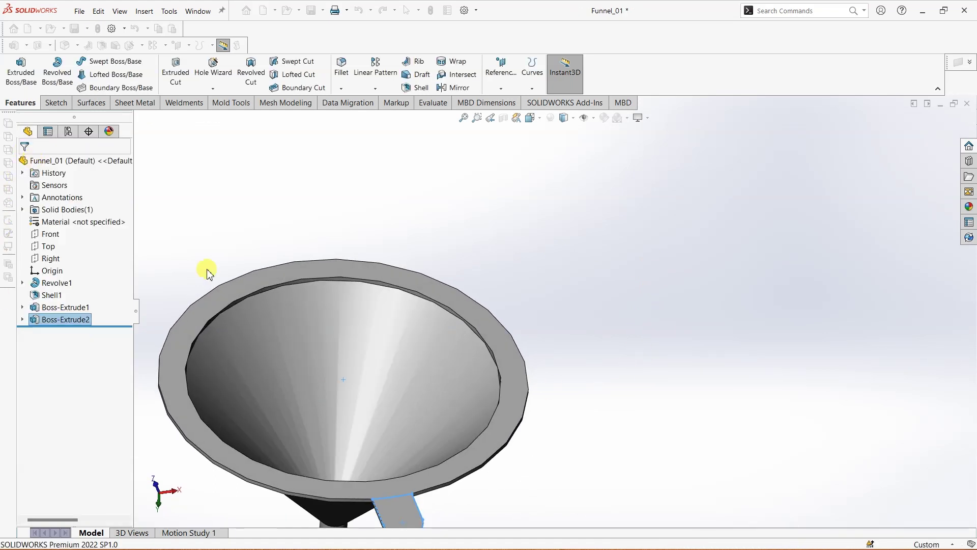
# Step: Orbit the funnel, then reset it to the isometric view
pyautogui.scroll(3, 728, 386)
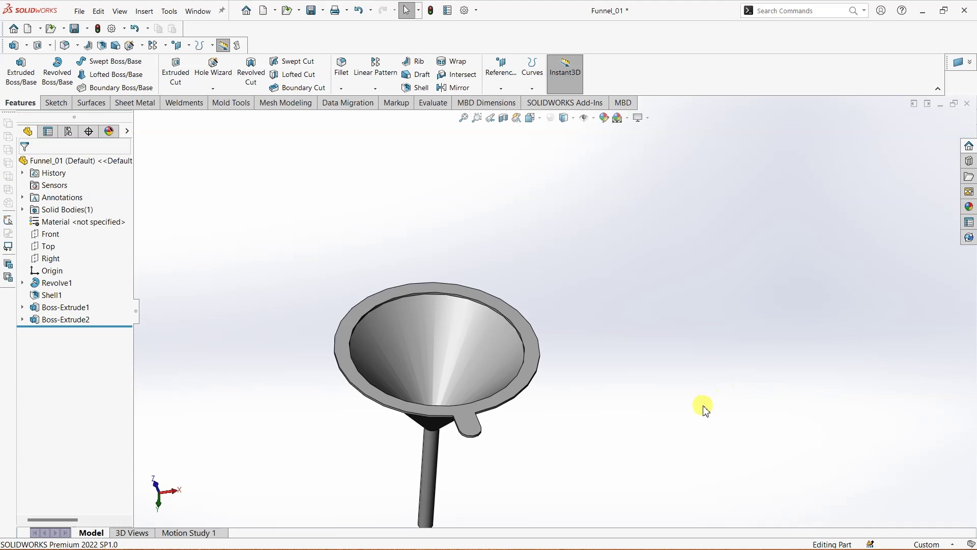
pyautogui.moveTo(695, 410); pyautogui.dragTo(709, 436, button='middle')
pyautogui.scroll(2, 710, 436)
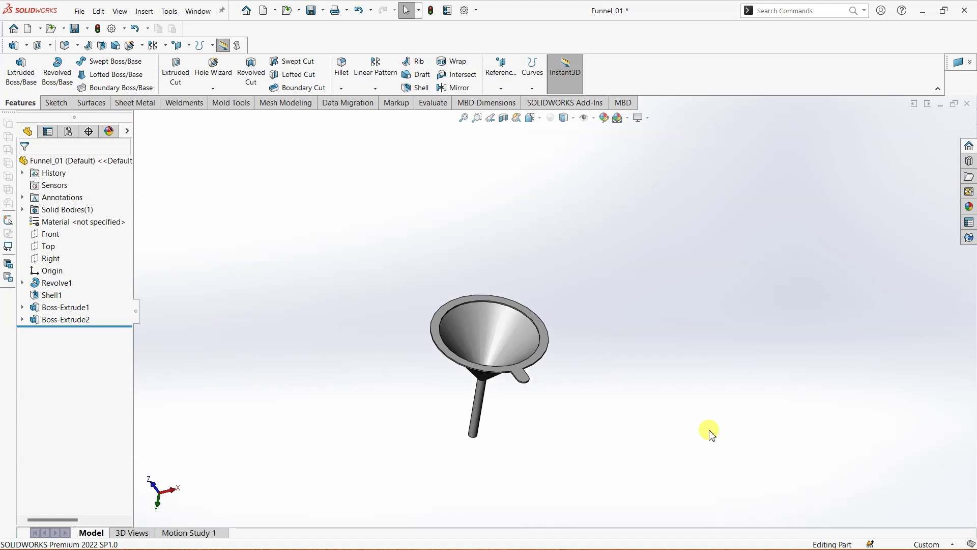
pyautogui.click(530, 118)
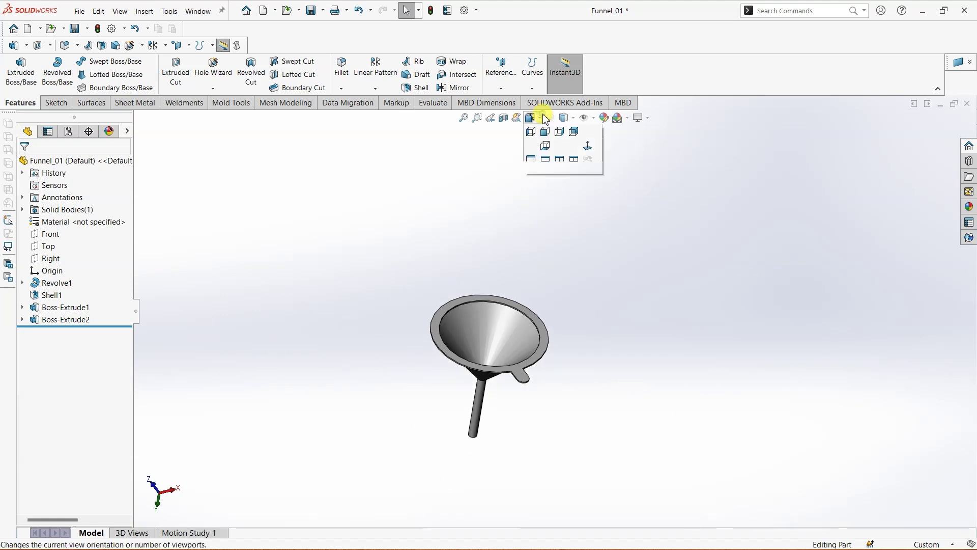
pyautogui.click(588, 147)
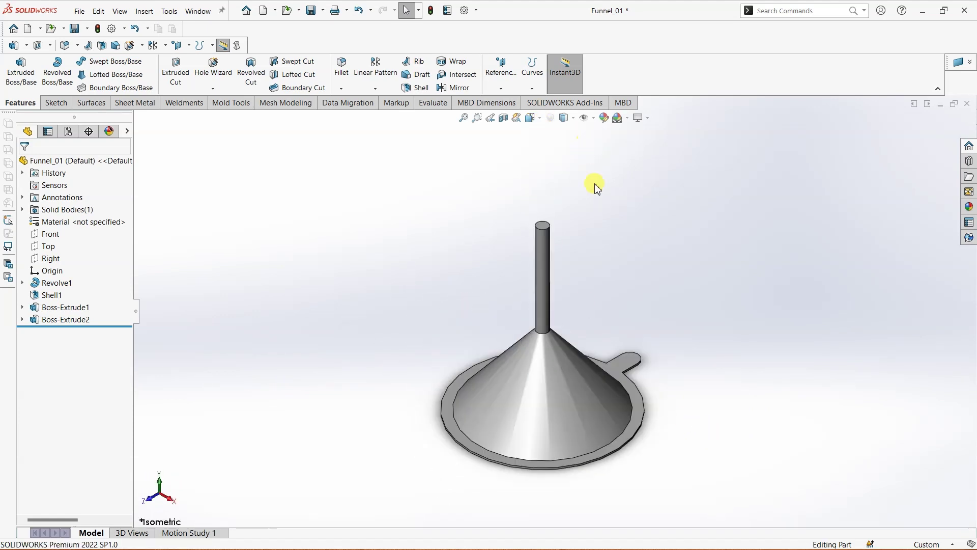
pyautogui.scroll(-5, 545, 228)
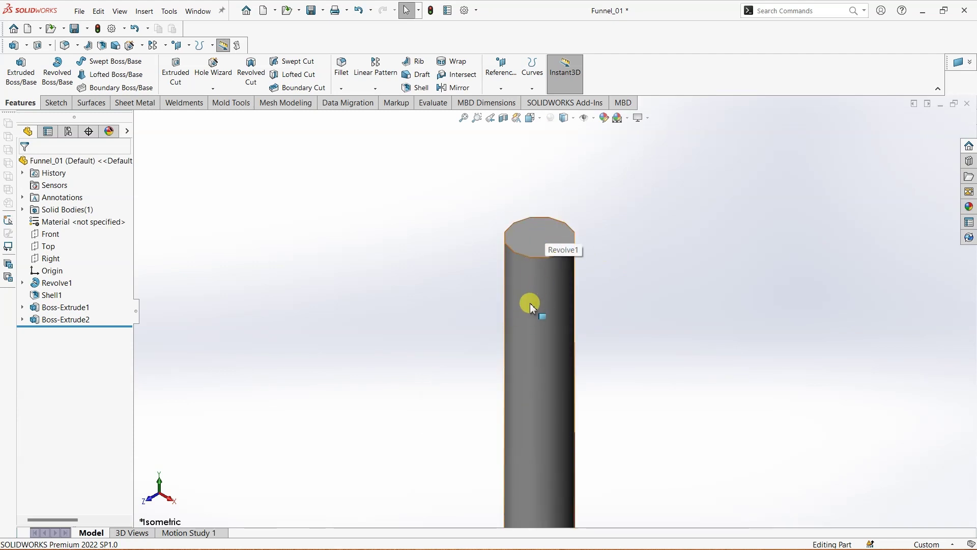
# Step: View the Front plane Normal To and zoom in on the spout tip
pyautogui.rightClick(49, 235)
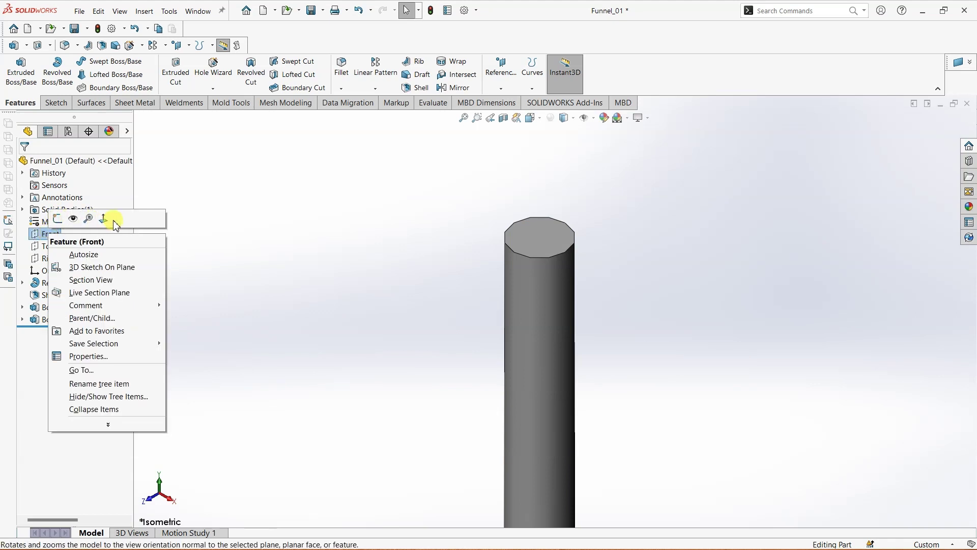
pyautogui.click(104, 220)
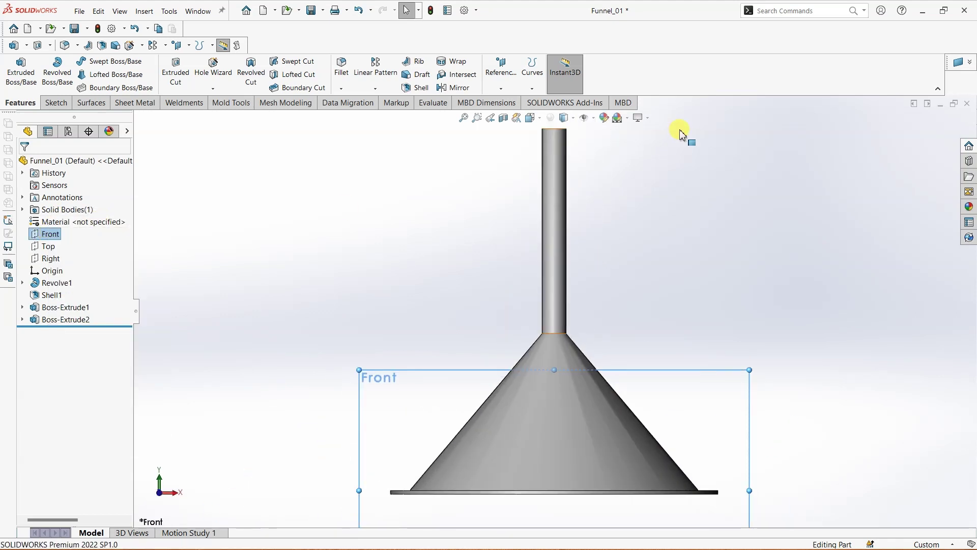
pyautogui.scroll(-5, 574, 159)
pyautogui.scroll(3, 572, 159)
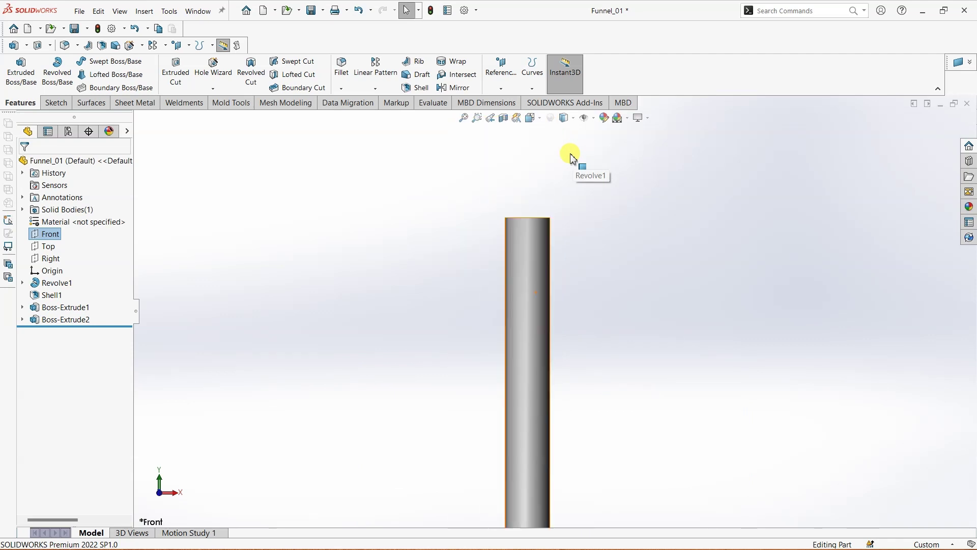
pyautogui.scroll(-3, 555, 217)
pyautogui.scroll(-2, 506, 338)
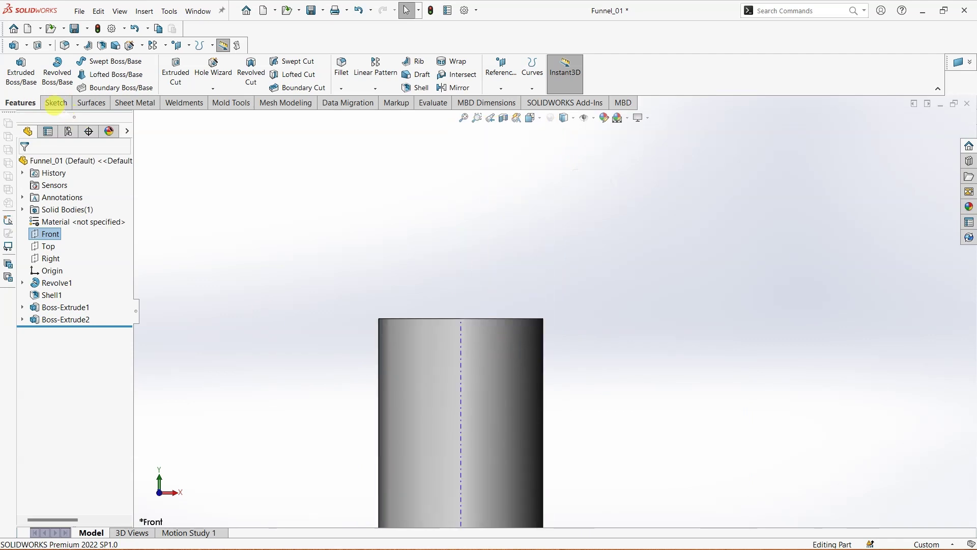
# Step: Start a new Sketch4 on the Front plane
pyautogui.click(53, 103)
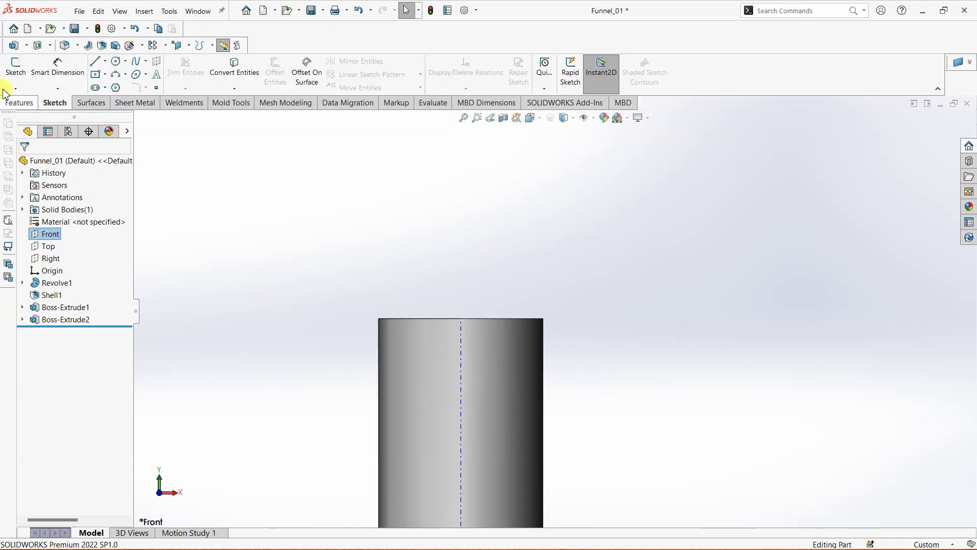
pyautogui.click(20, 71)
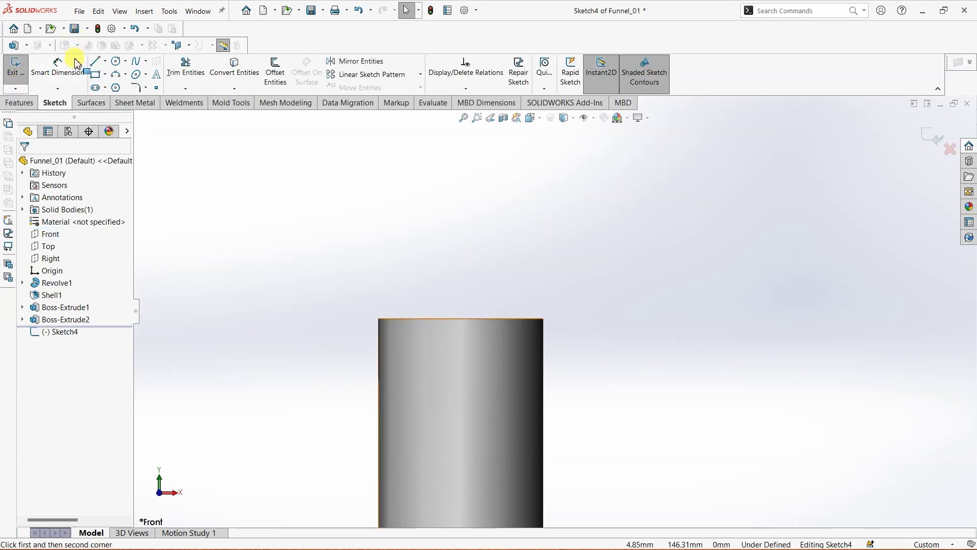
pyautogui.click(94, 62)
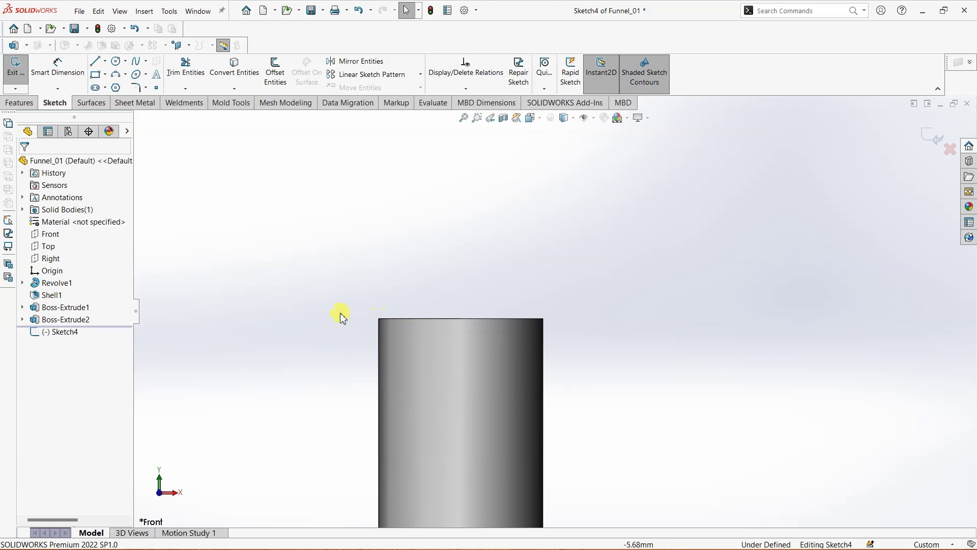
# Step: Draw a closed triangle over the spout tip from diagonal, vertical and top lines
pyautogui.click(96, 62)
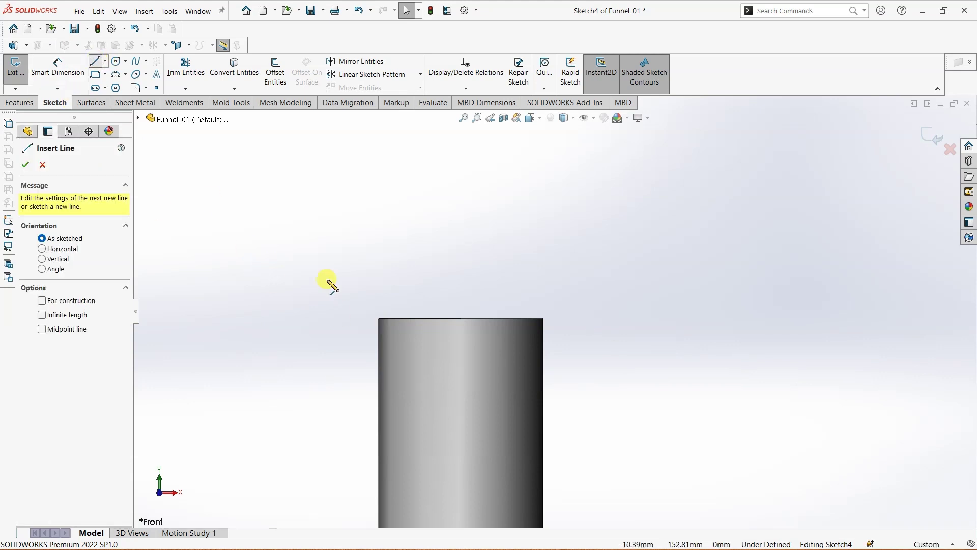
pyautogui.click(379, 320)
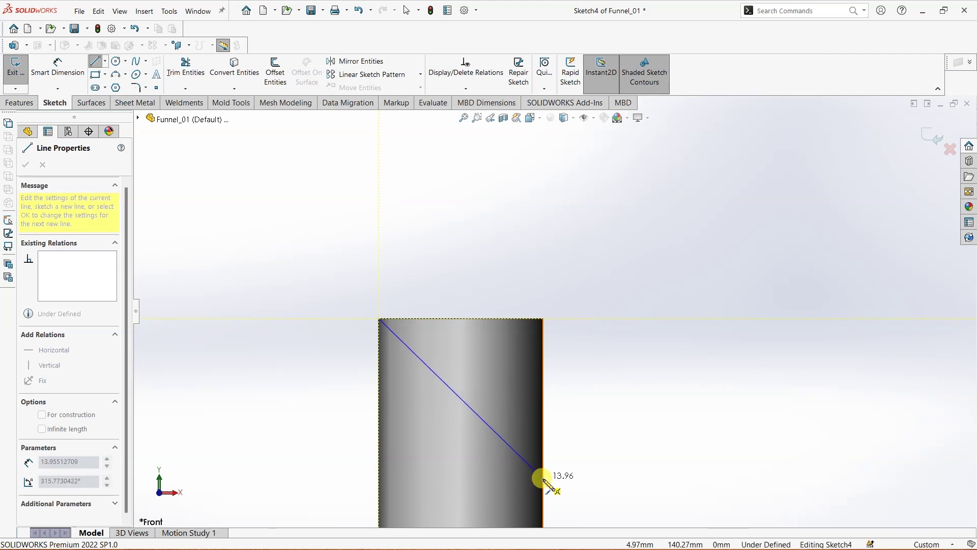
pyautogui.click(542, 478)
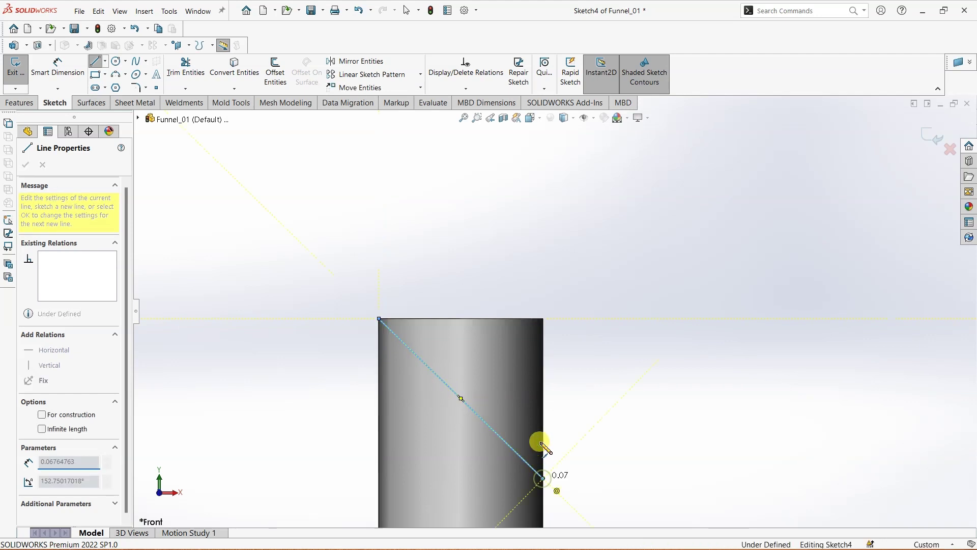
pyautogui.click(542, 319)
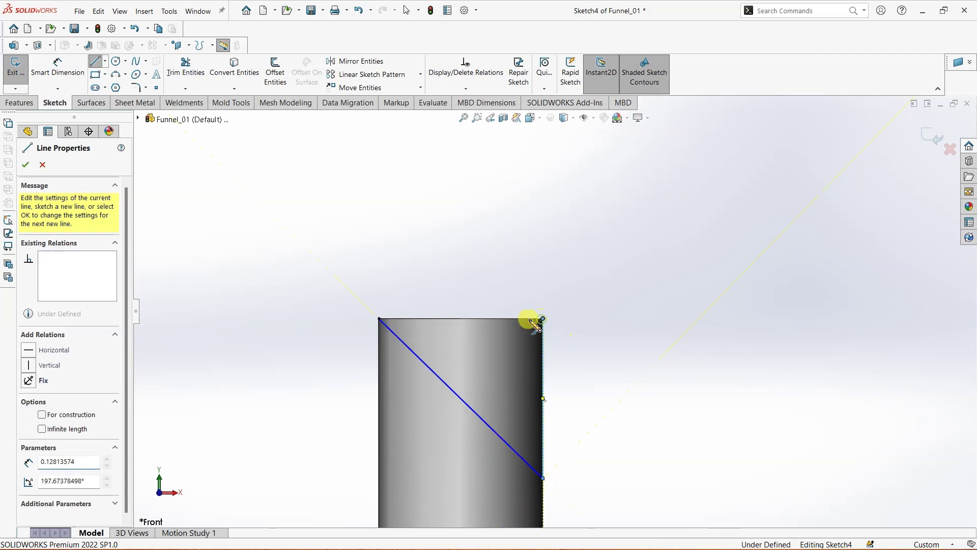
pyautogui.click(379, 319)
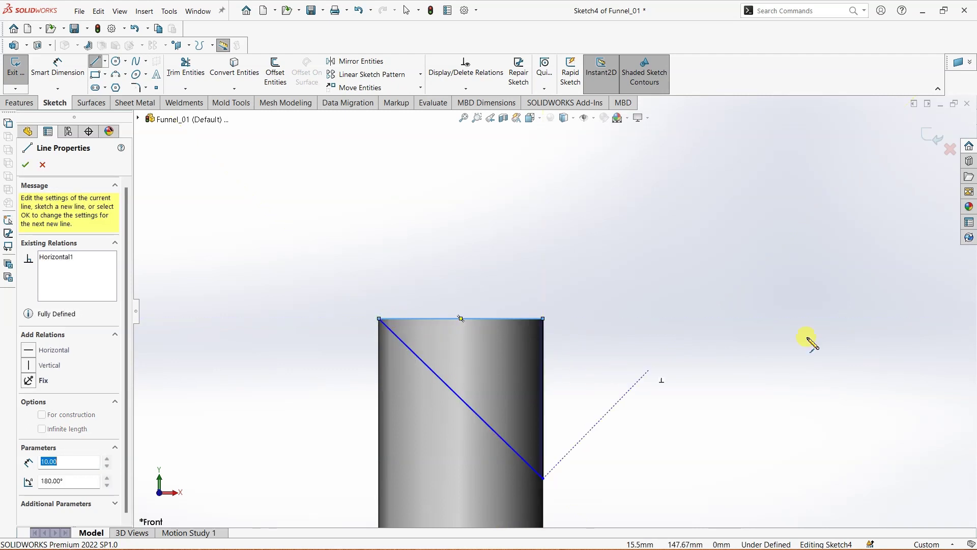
pyautogui.press('Escape')
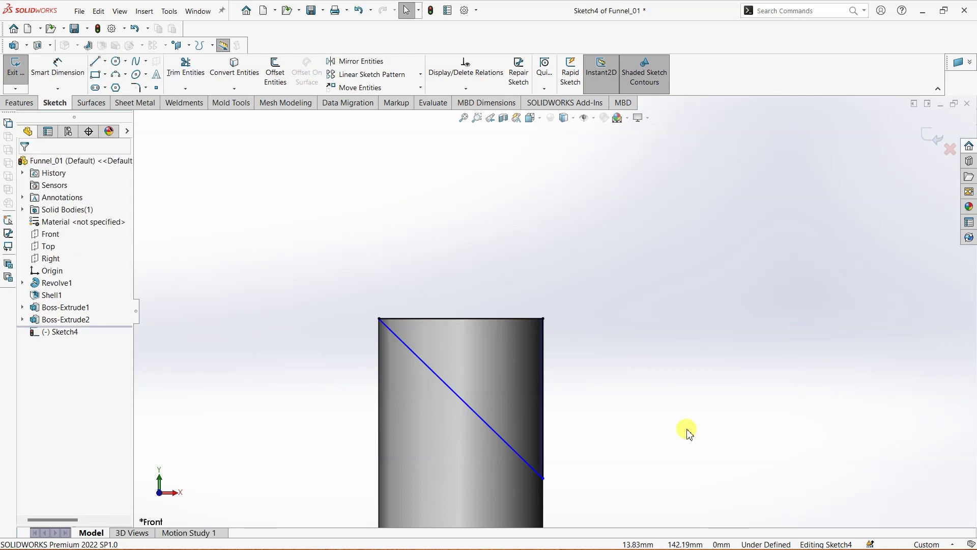
# Step: Dimension the triangle's right vertical side at 10 mm, fully defining Sketch4
pyautogui.scroll(-5, 533, 390)
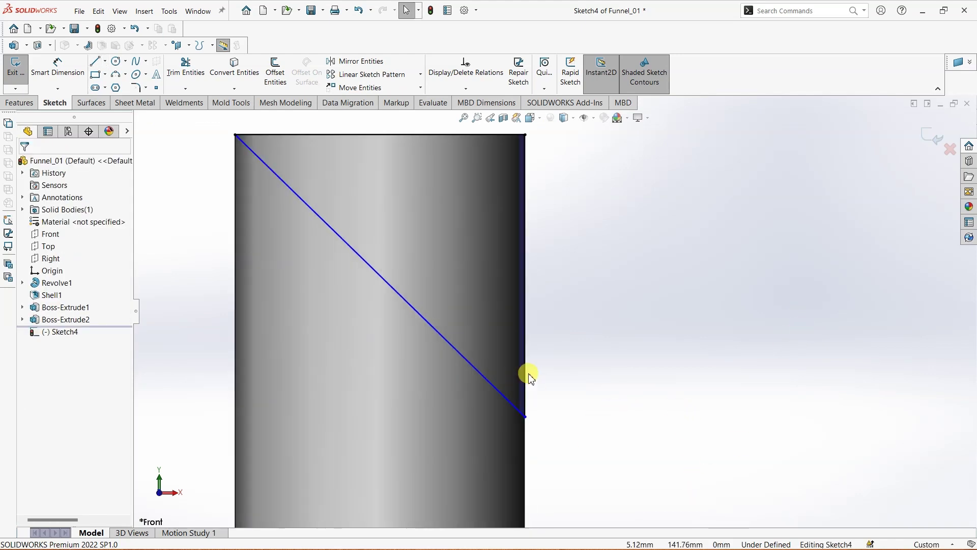
pyautogui.scroll(1, 529, 377)
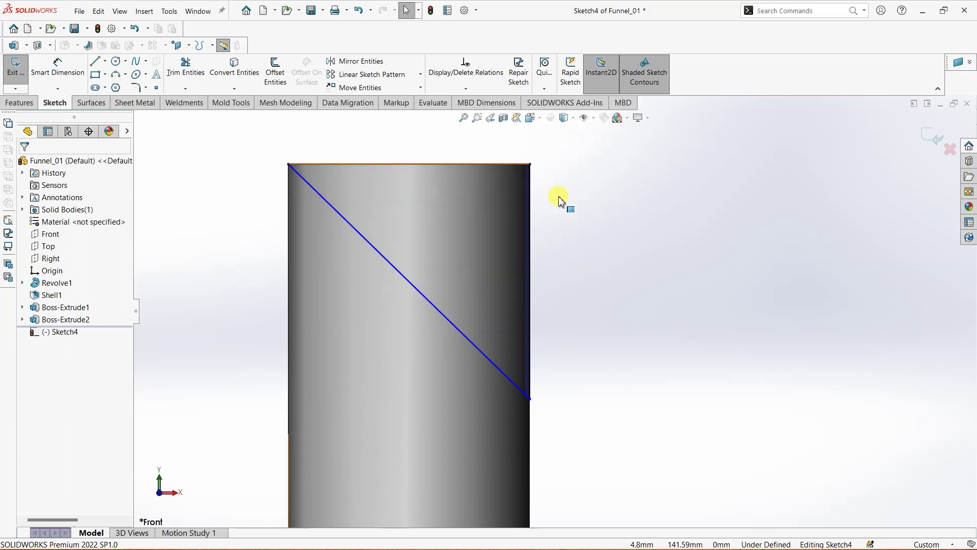
pyautogui.click(530, 200)
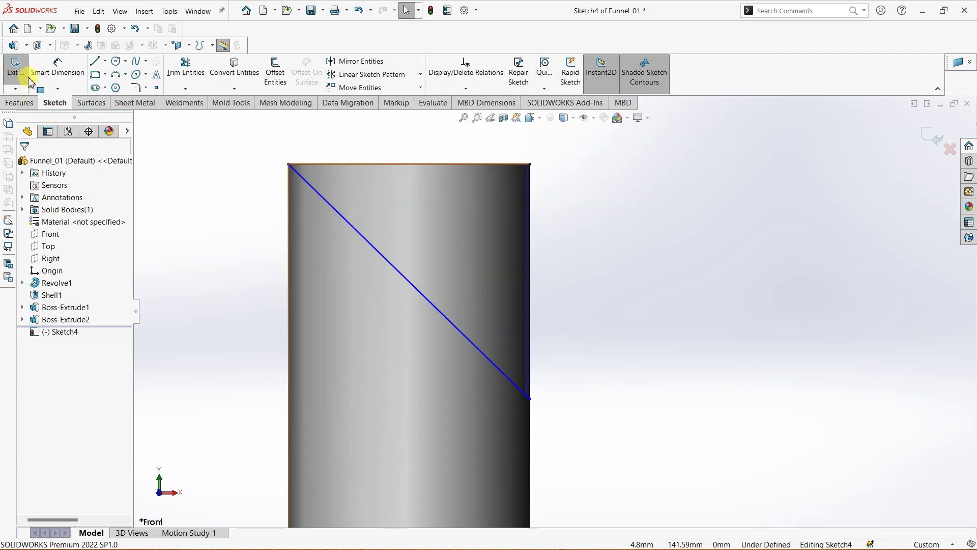
pyautogui.click(60, 68)
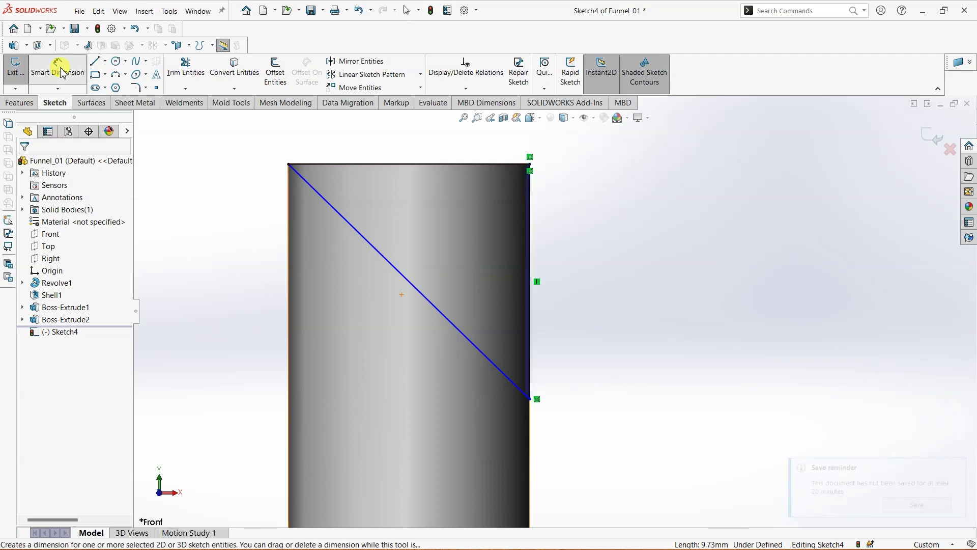
pyautogui.click(548, 311)
pyautogui.click(650, 304)
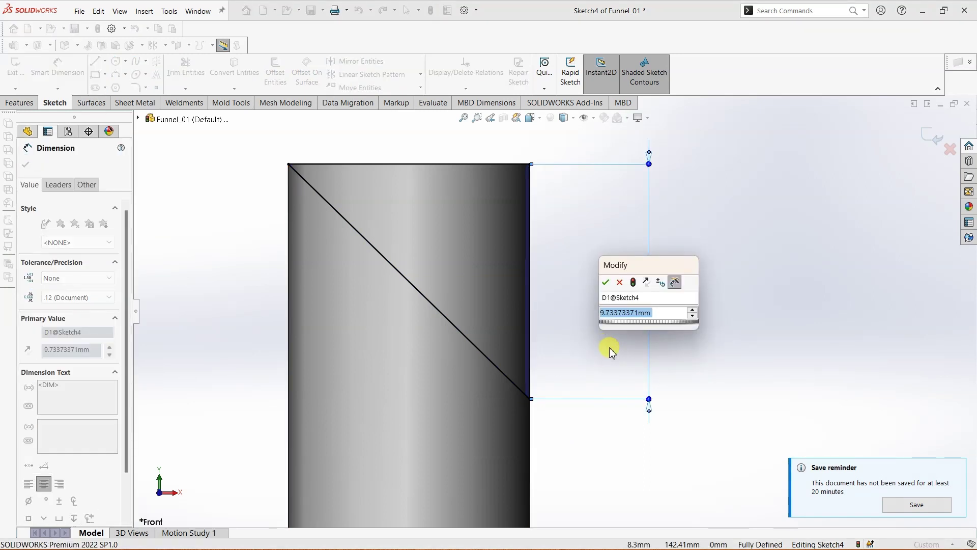
pyautogui.write('10')
pyautogui.press('Return')
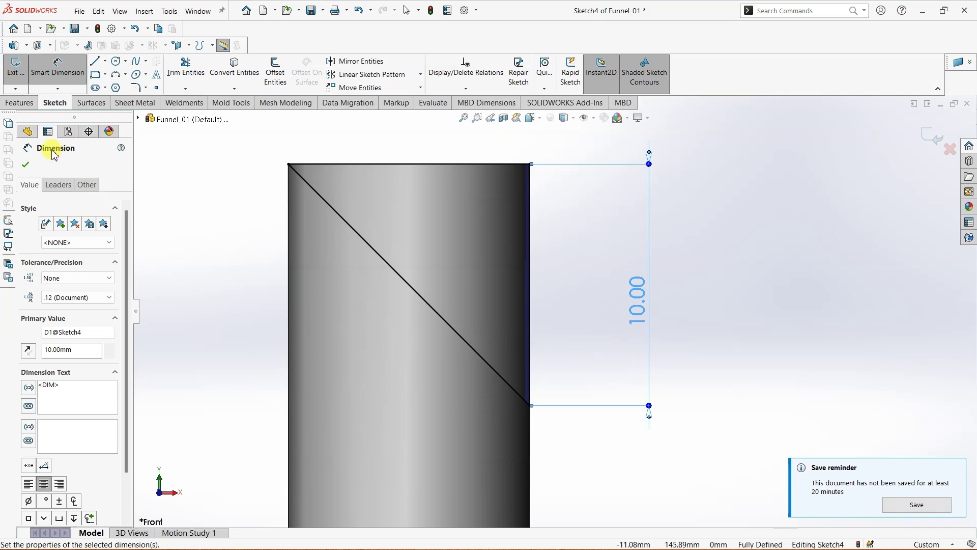
pyautogui.click(26, 169)
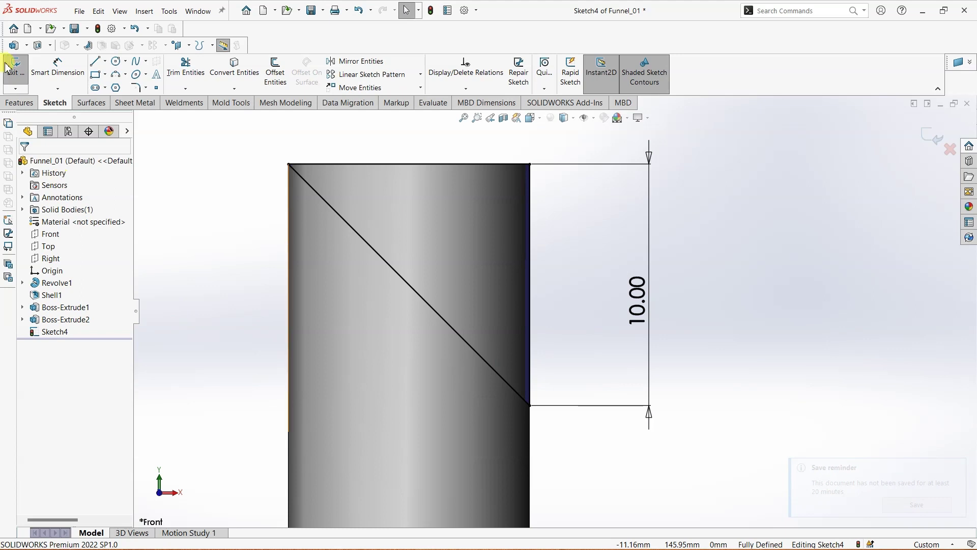
# Step: Set up an Extruded Cut from the triangle sketch plane, 10 mm deep through the spout tip
pyautogui.click(20, 103)
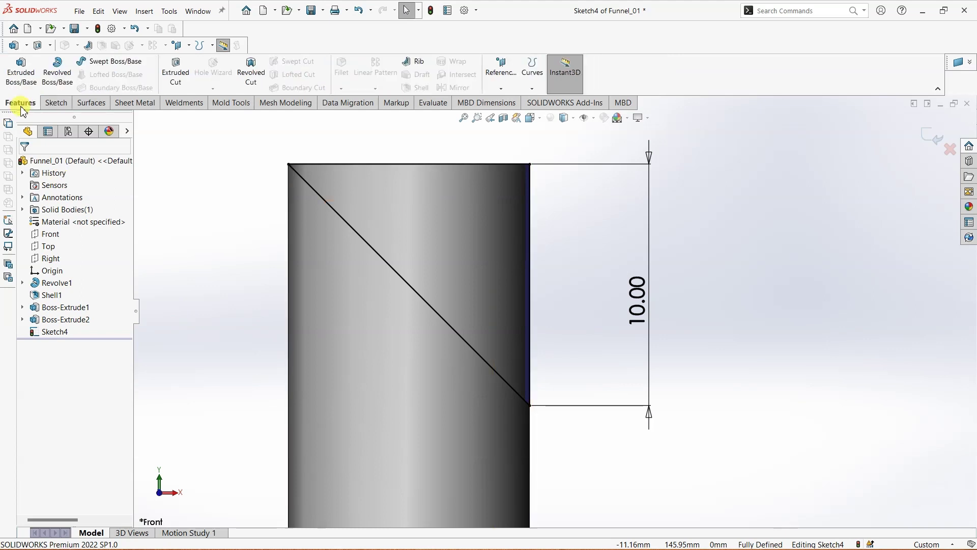
pyautogui.click(173, 73)
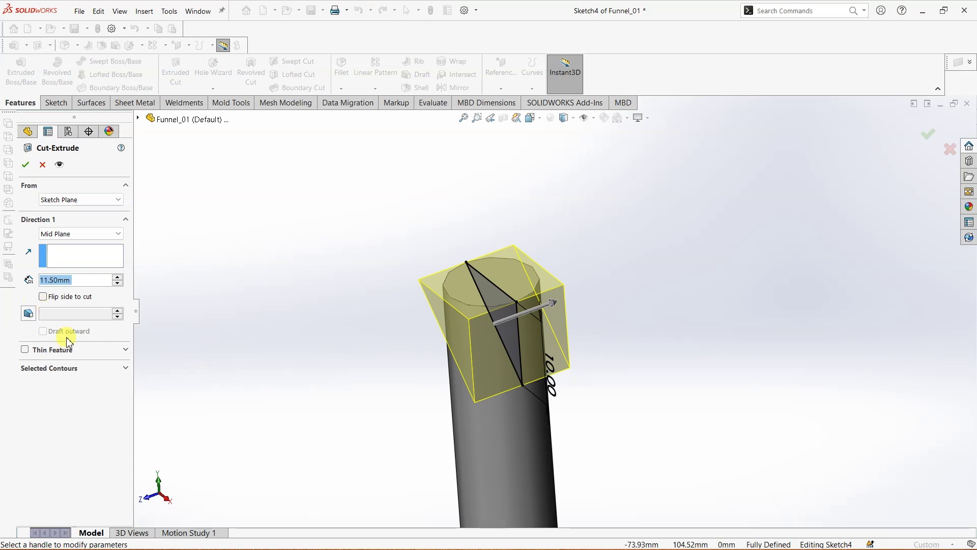
pyautogui.click(94, 201)
pyautogui.click(95, 210)
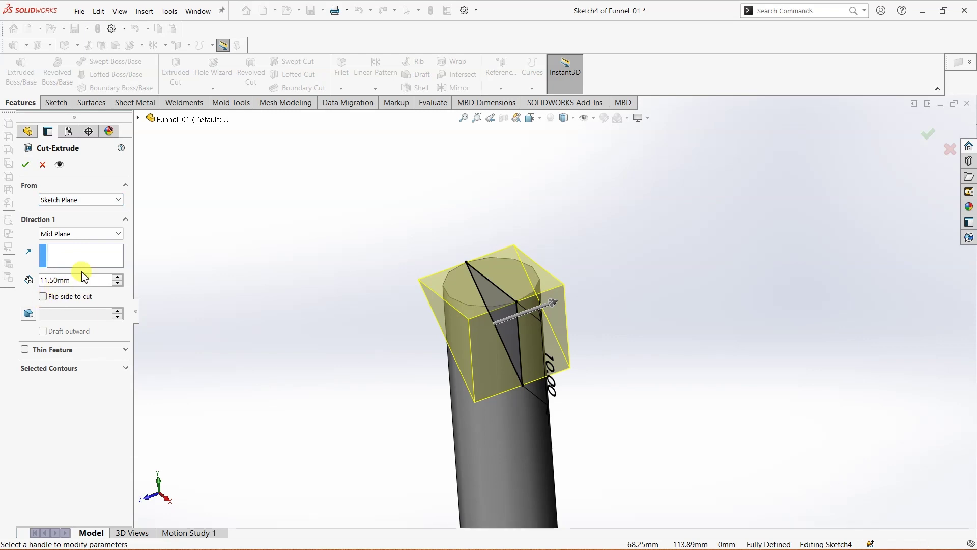
pyautogui.write('10')
pyautogui.press('Return')
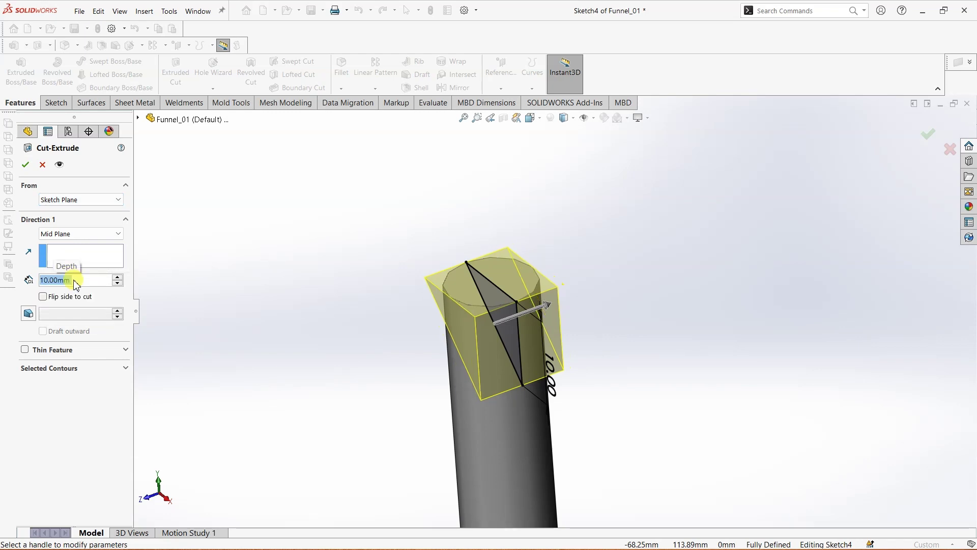
# Step: Confirm the angled spout cut, then show the funnel isometrically and orbit to view it from above
pyautogui.click(26, 167)
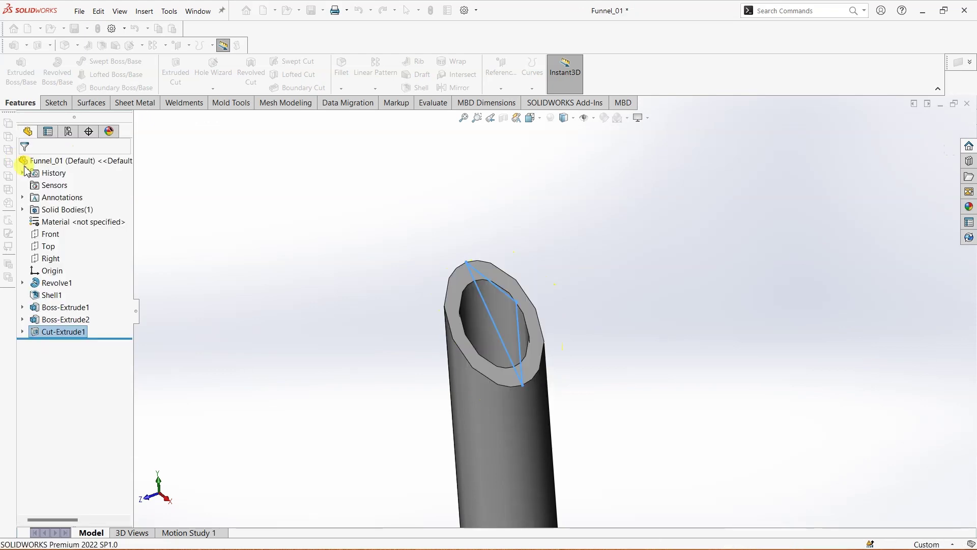
pyautogui.moveTo(344, 374); pyautogui.dragTo(424, 272, button='middle')
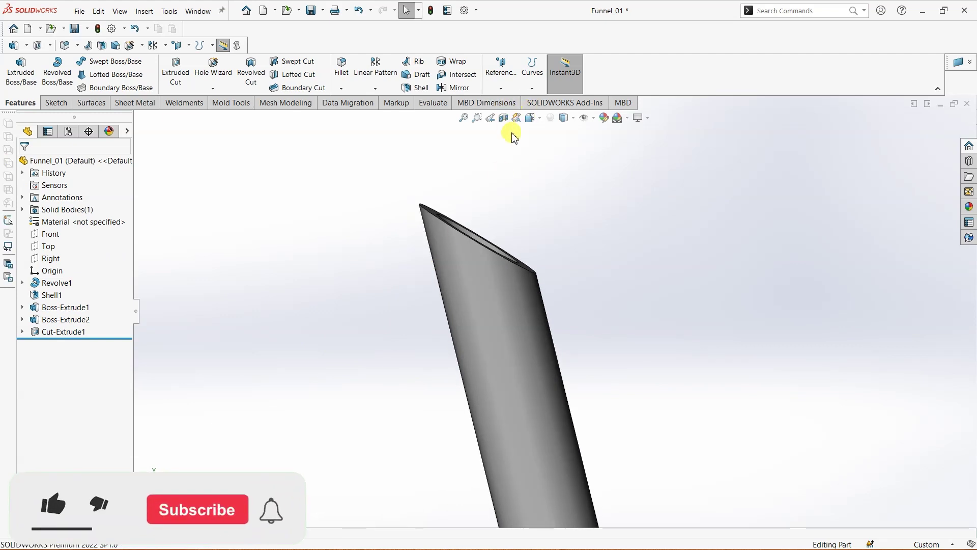
pyautogui.click(531, 117)
pyautogui.click(583, 131)
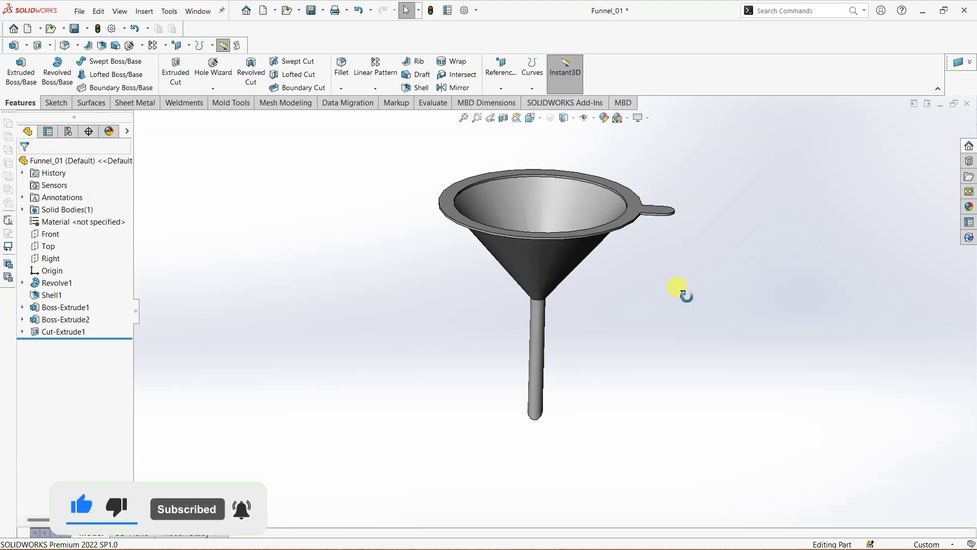
pyautogui.moveTo(683, 290); pyautogui.dragTo(632, 332, button='middle')
pyautogui.press('Escape')
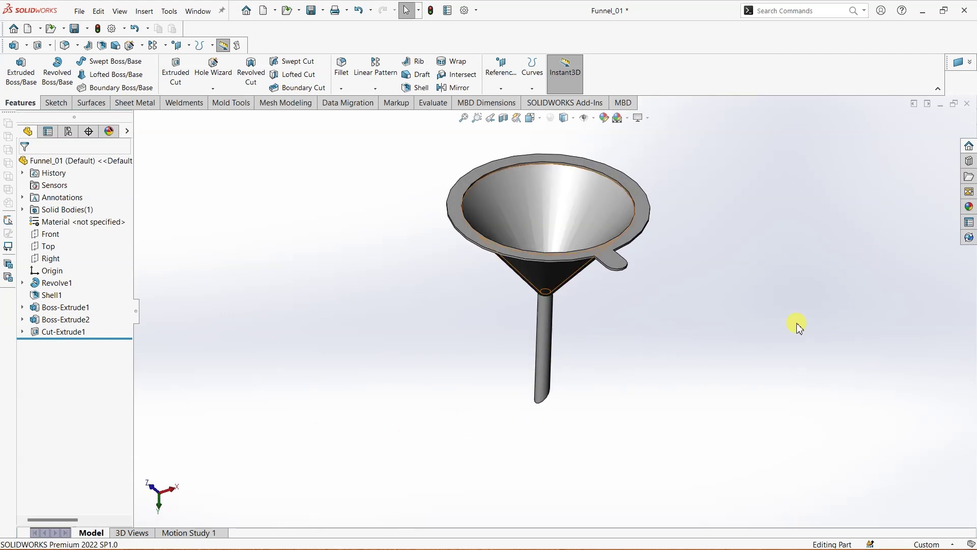